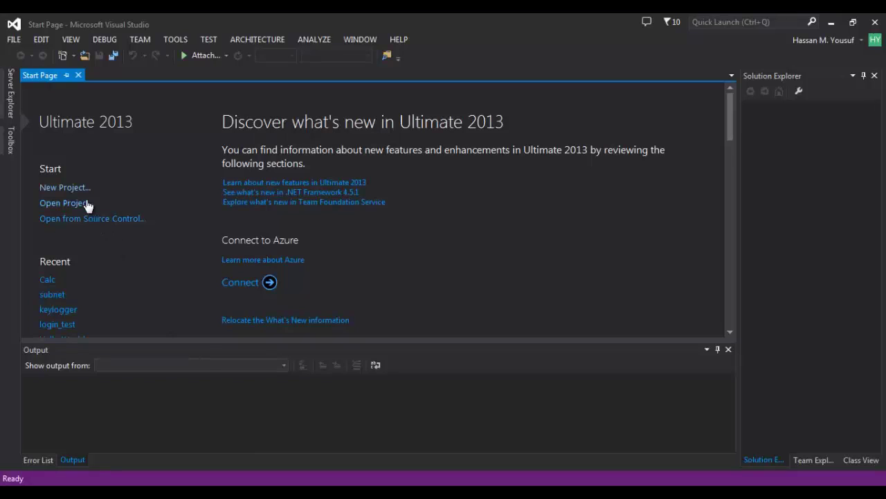
- Create an empty Win32 console project named 'factorial'
left_click(63, 187)
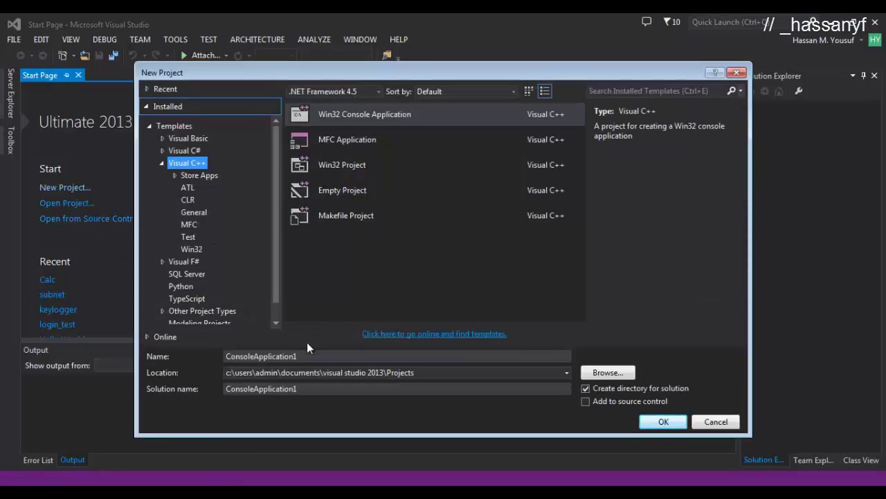
left_click(309, 356)
key("BackSpace")
key("BackSpace")
key("BackSpace")
key("BackSpace")
key("BackSpace")
key("BackSpace")
type("factorial")
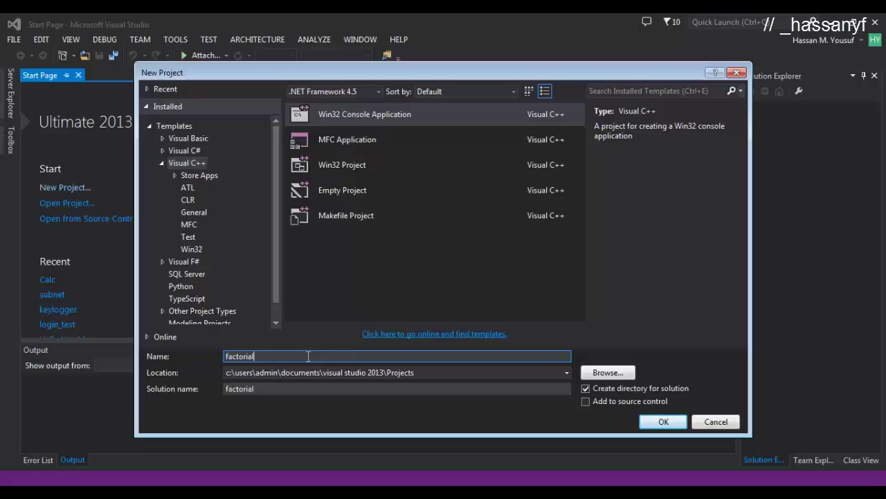
key("Return")
left_click(647, 421)
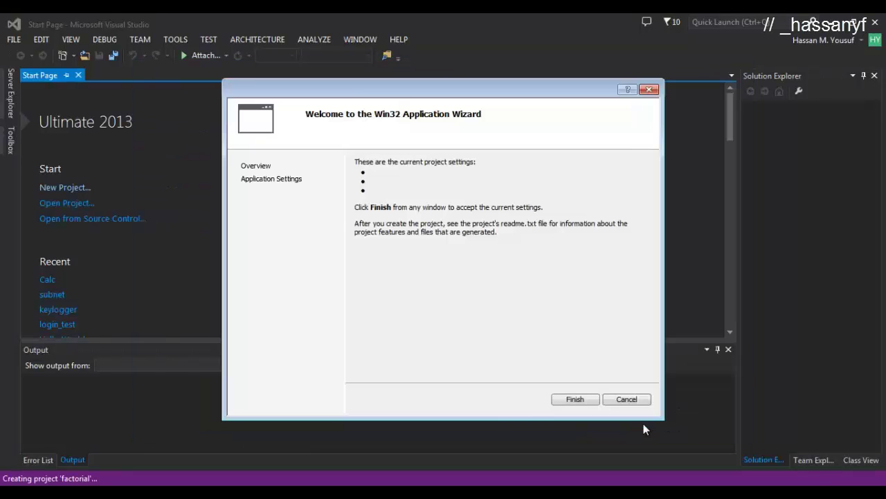
left_click(521, 399)
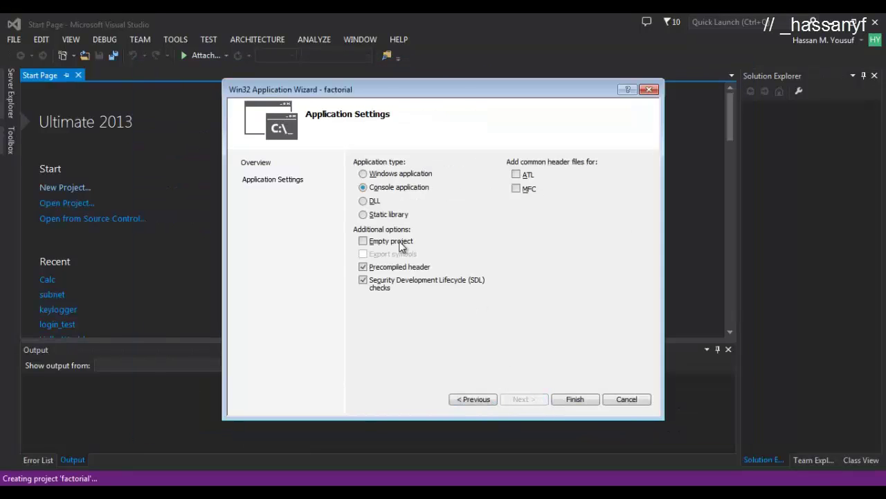
left_click(363, 241)
left_click(575, 399)
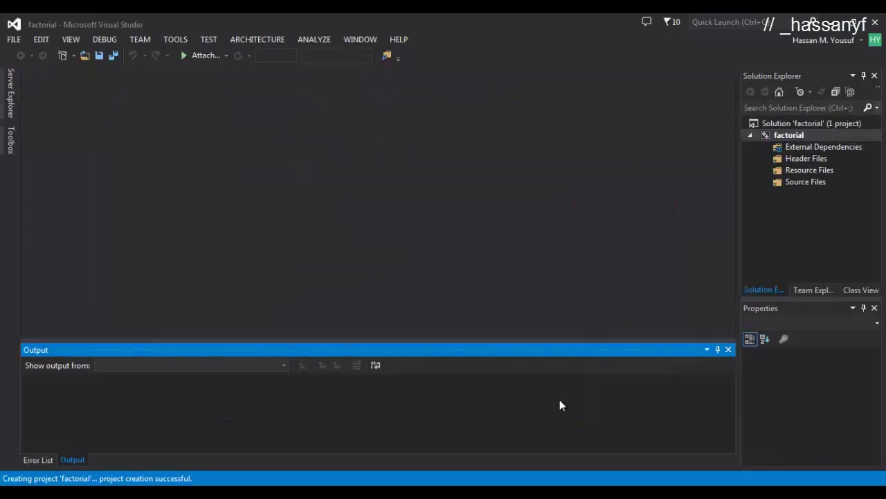
- Add a new blank control.cpp file to Source Files
left_click(782, 183)
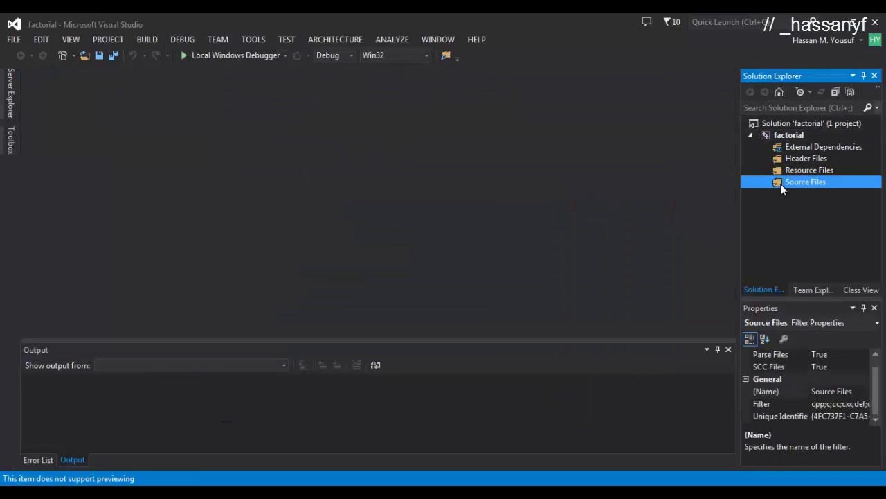
right_click(783, 204)
mouse_move(608, 209)
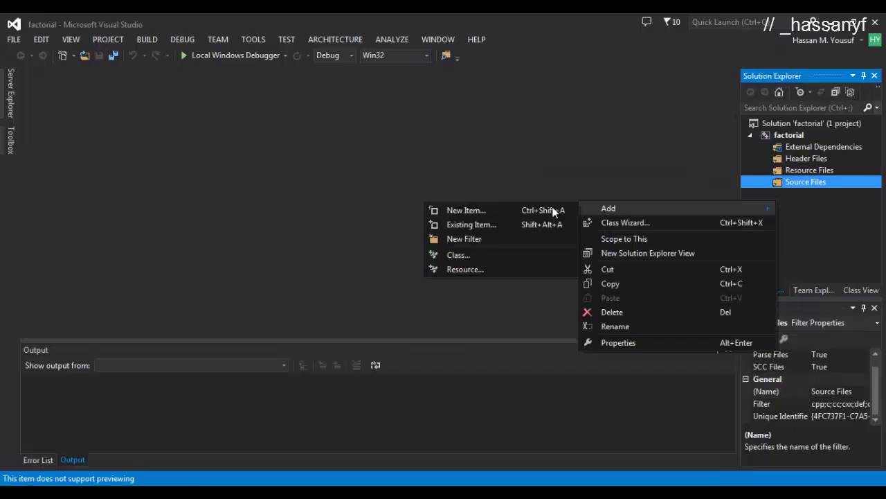
left_click(554, 209)
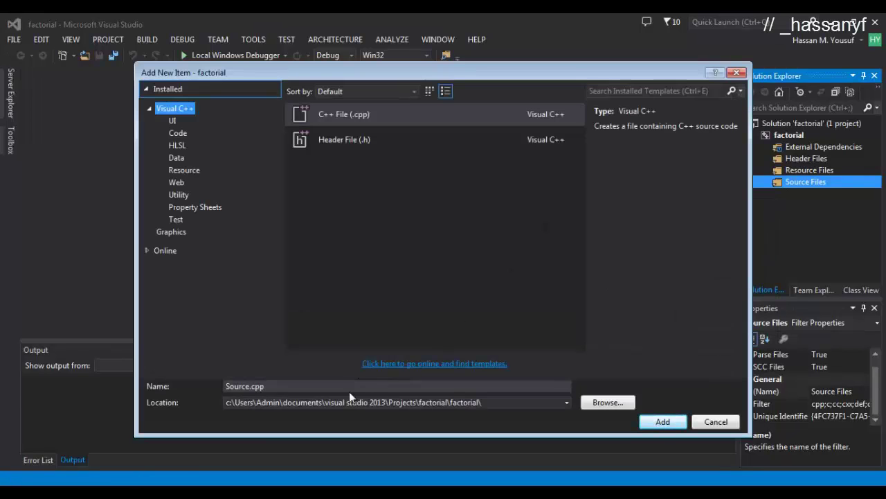
type("control.cpp")
key("Return")
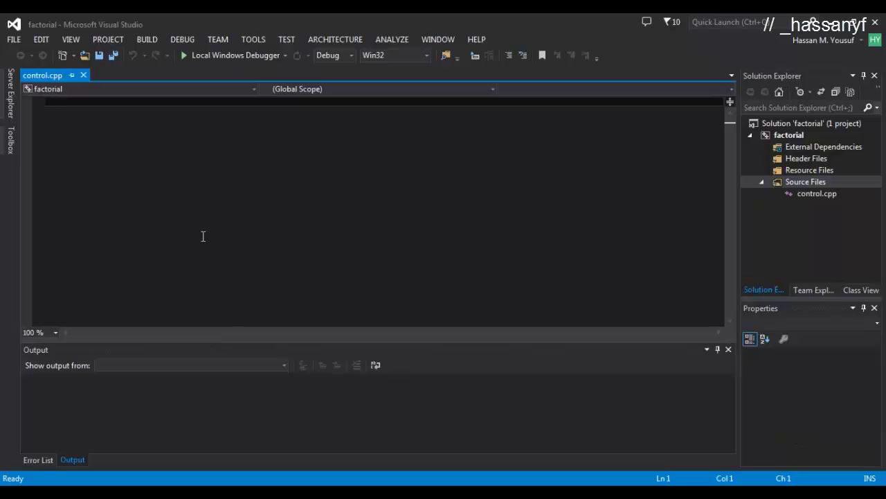
type("#include<iostrema")
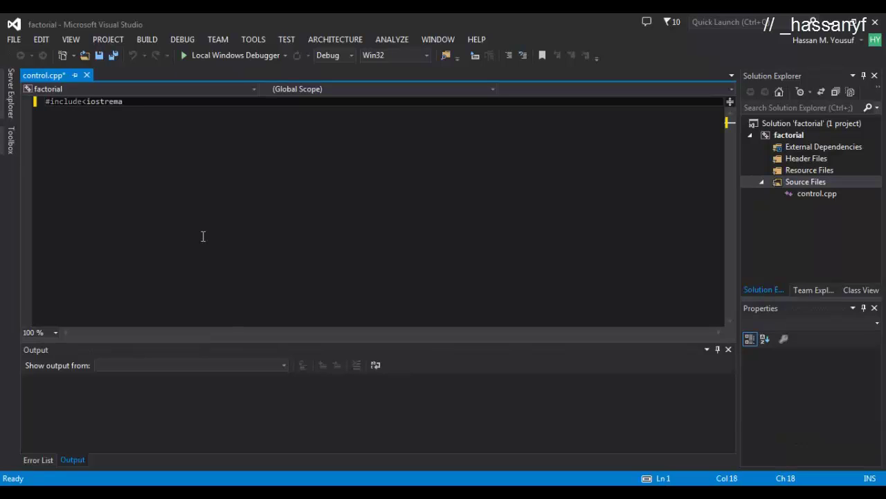
type(">")
- Write #include<iostream>, using namespace std, and an int main() skeleton with return 0
key("Return")
type("us")
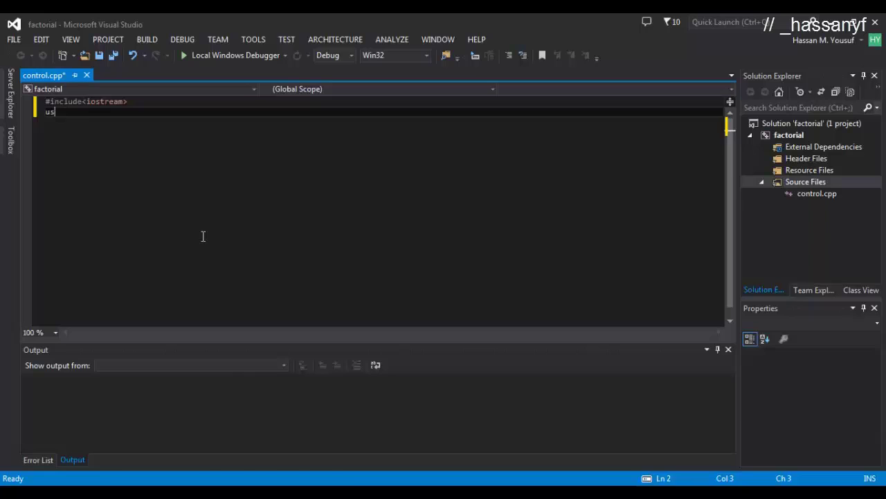
type("ing namespace std;")
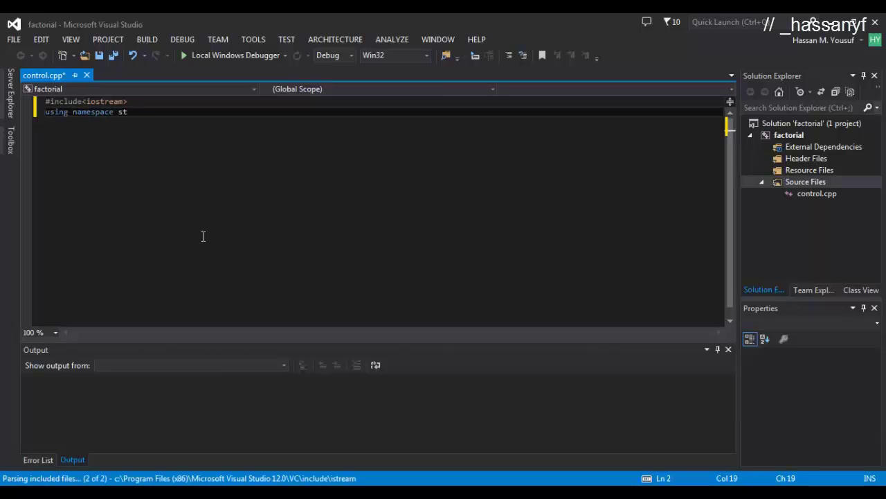
key("Return")
key("Return")
type("int main()")
key("Return")
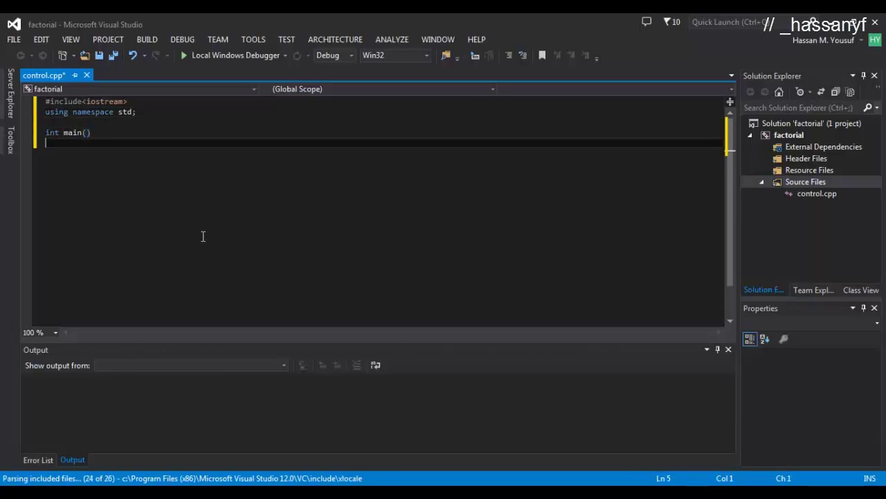
type("{")
key("Return")
key("Return")
type("return 0;")
key("Up")
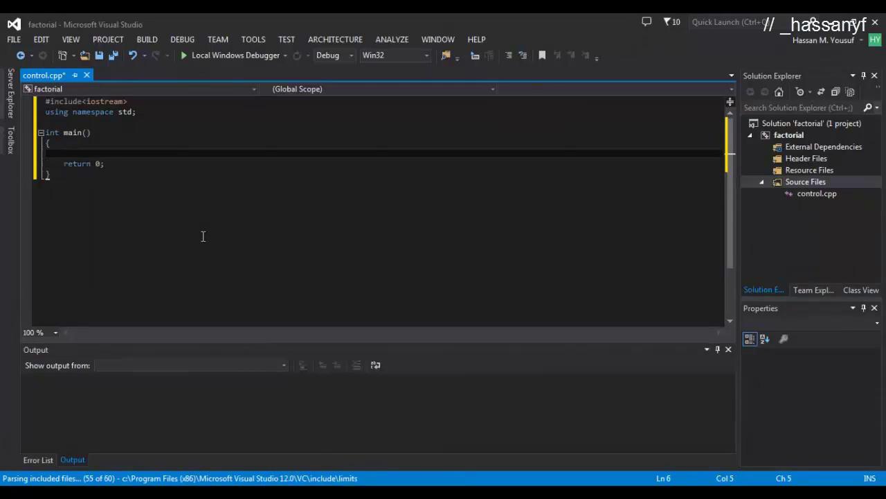
type("int userNum")
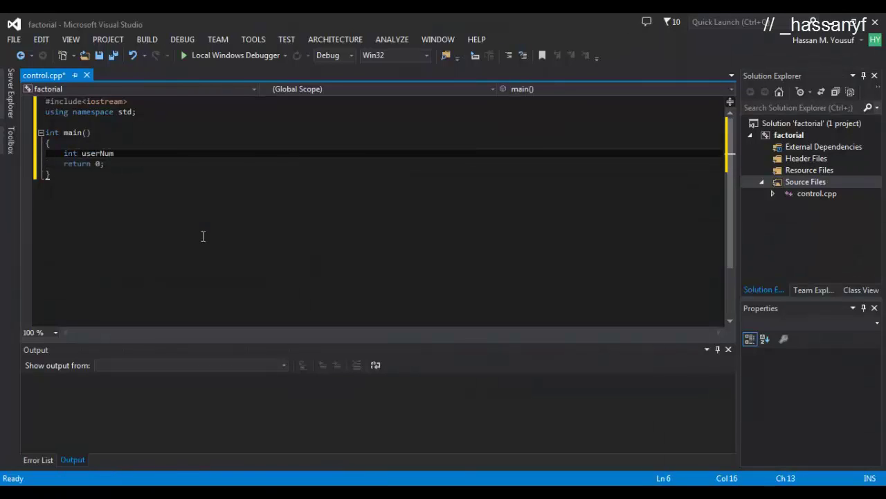
type(", num,")
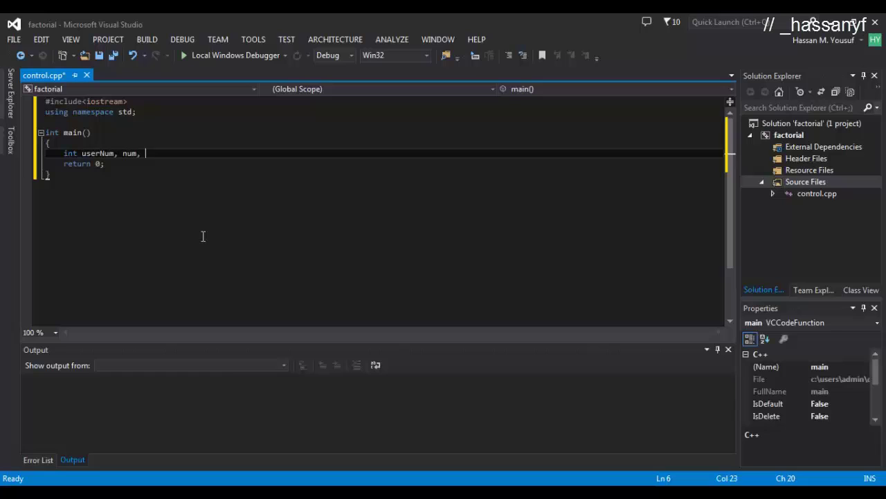
type(" fact_ans")
type(" = 1, counter = 1, non")
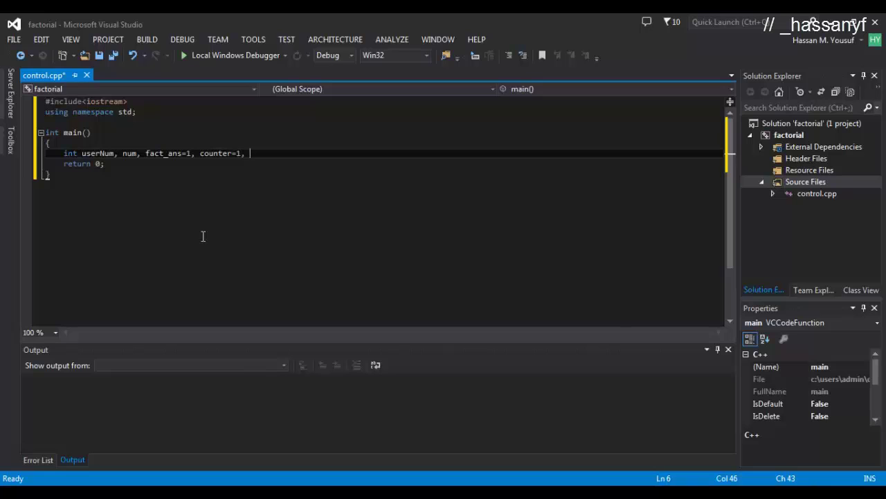
type("Zero = 1")
type(";")
- Declare the variables, prompt for a number, read it with cin >> userNum, and set num = userNum
key("Return")
key("Return")
type("cout << \"\\nEnter a num")
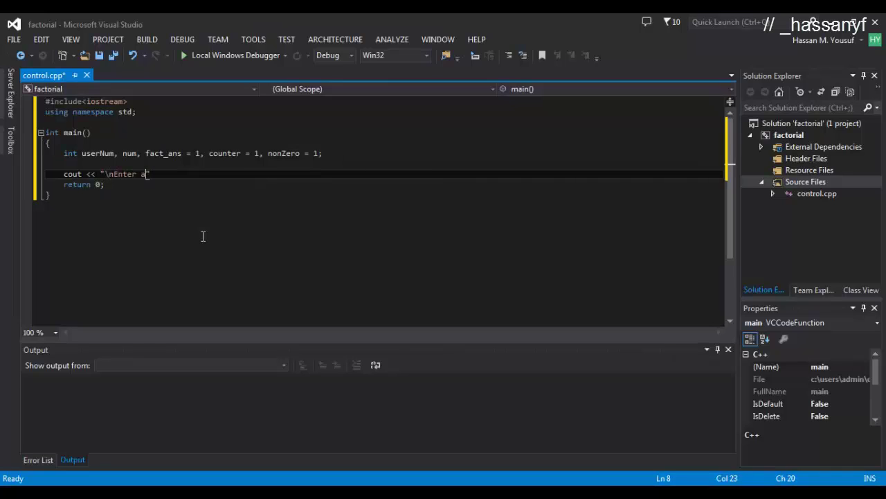
type("ber for factorial: ")
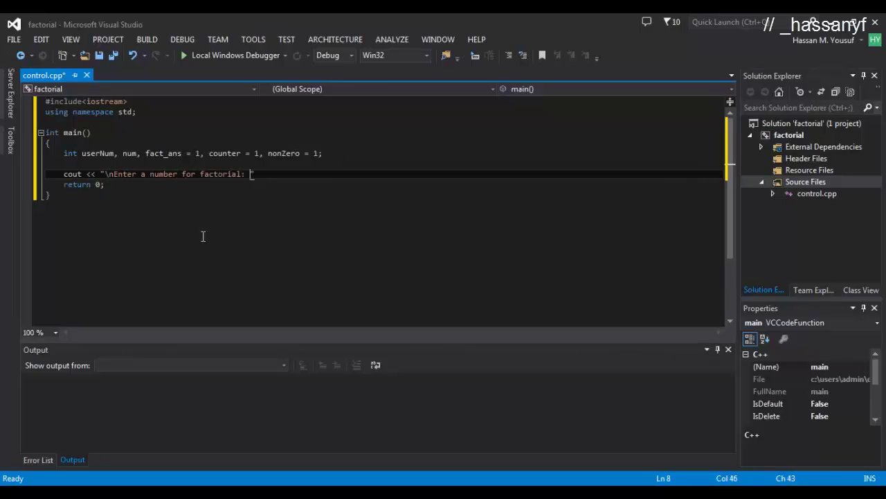
type("\";")
key("Return")
type("cin >> ")
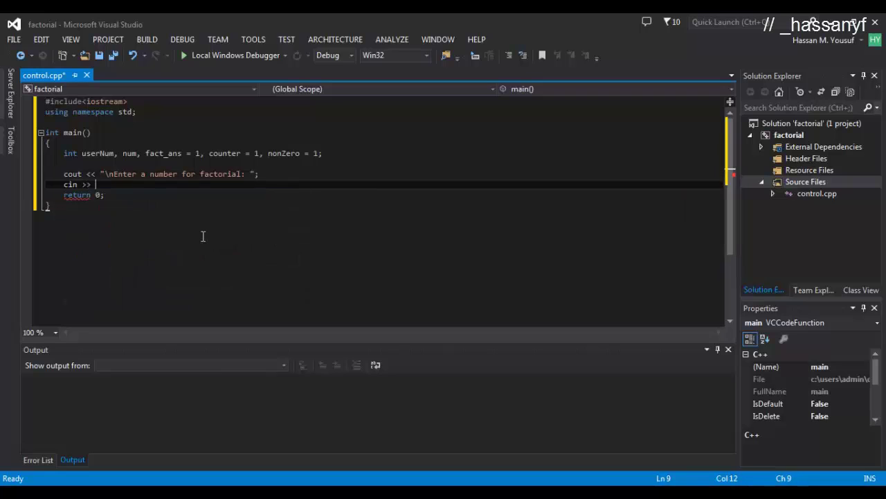
type("userNum;")
key("Return")
key("Return")
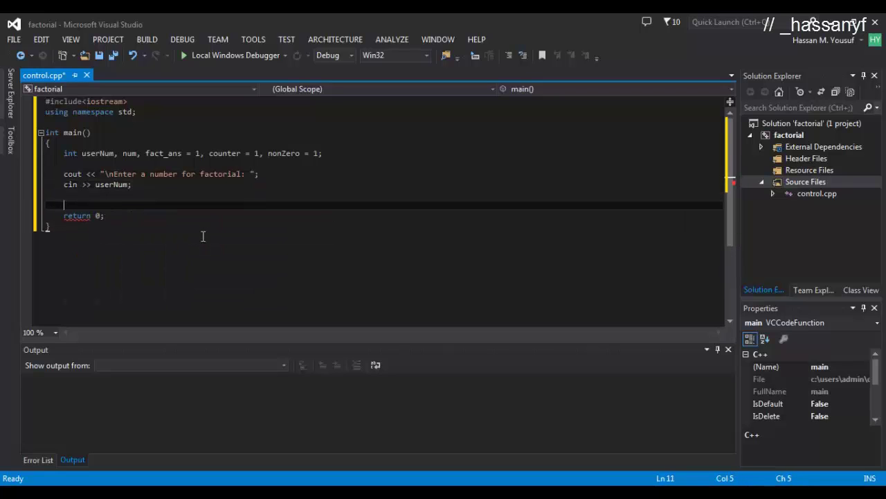
type("num = userNum;")
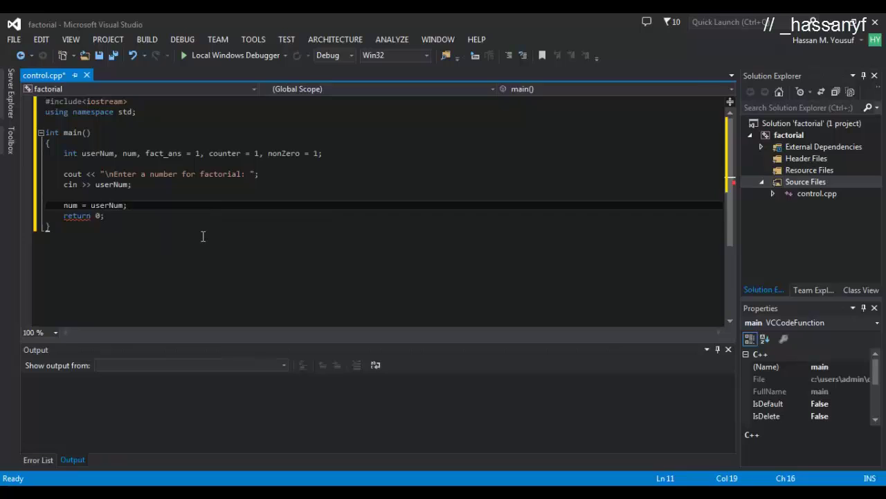
key("Return")
key("Return")
type("if")
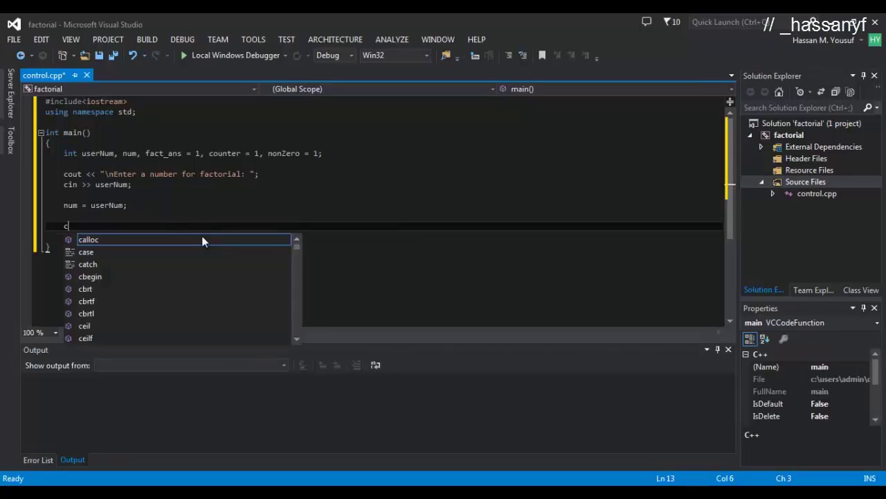
type(" ( userNum")
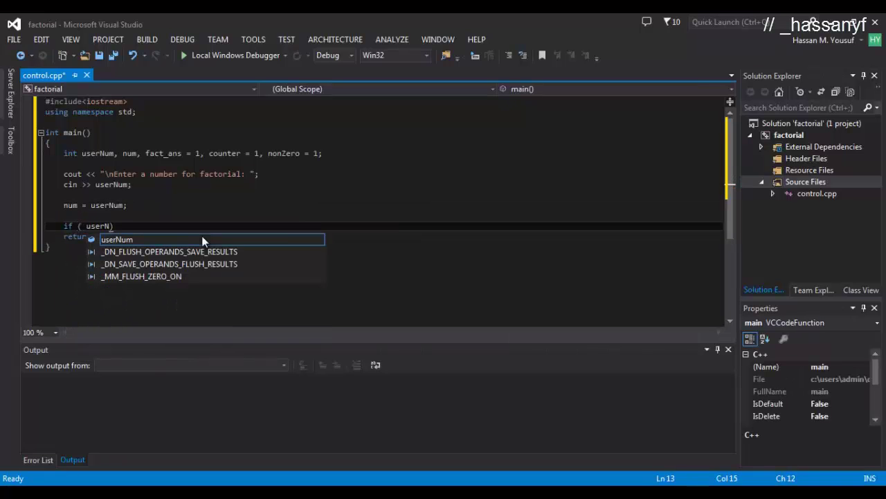
type(" > 0")
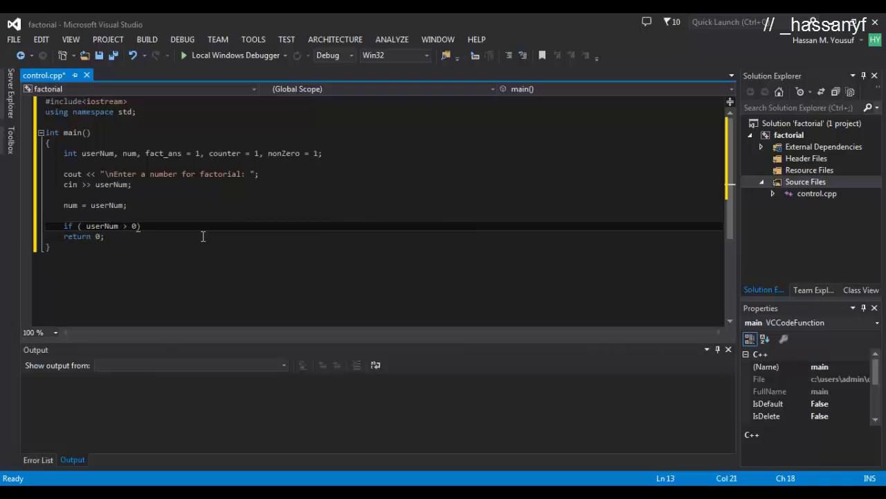
- Write the while loop with fact_ans = fact_ans*counter; and userNum--;
key("Return")
type("{")
key("Return")
type("while")
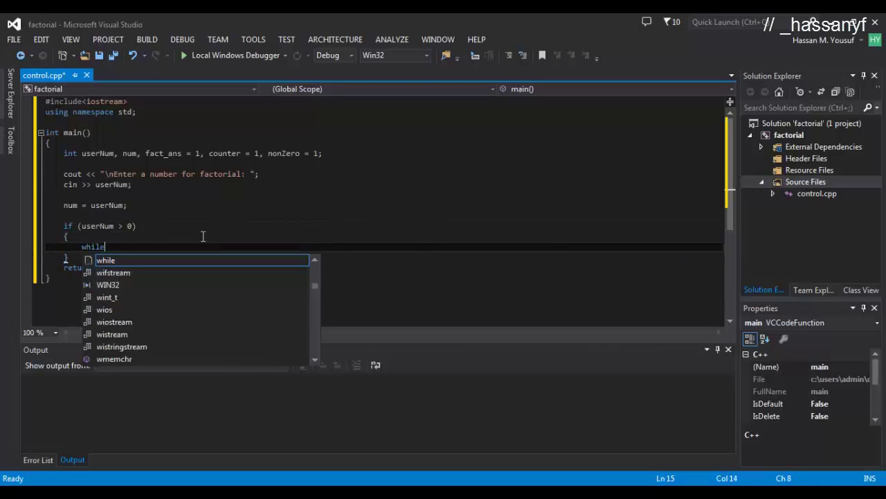
type(" (userNum > ")
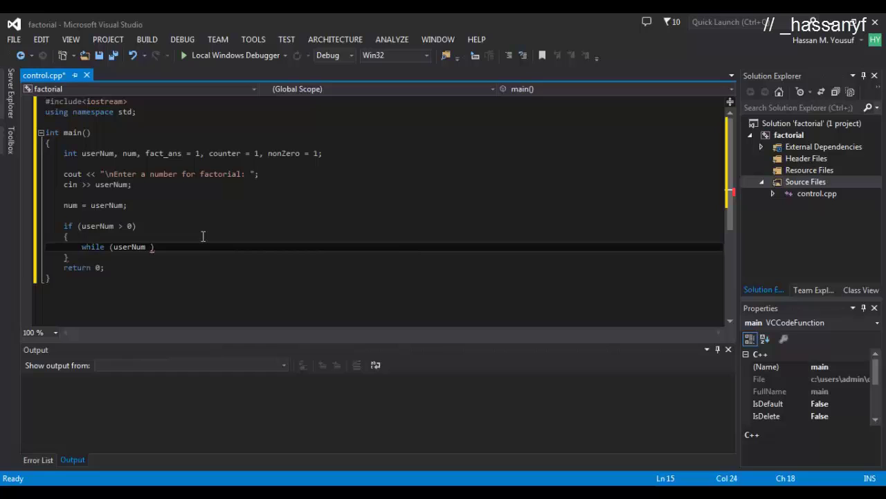
type("counter")
key("End")
key("Return")
type("{")
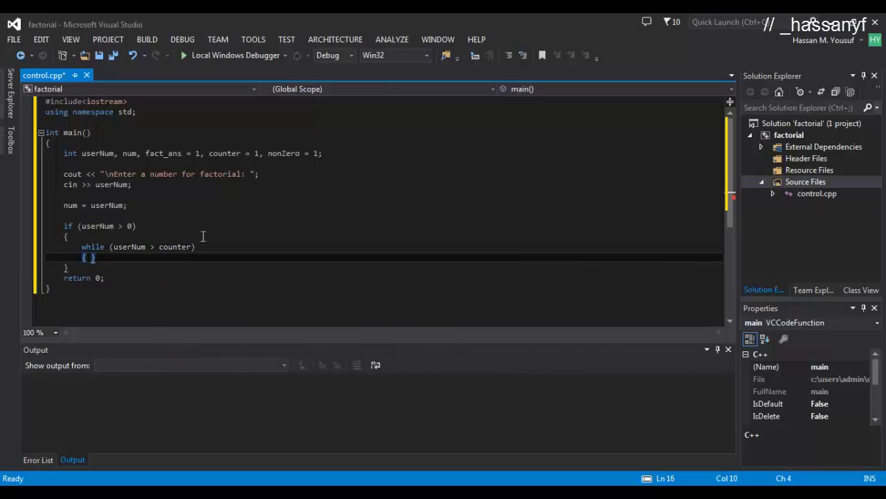
key("Return")
type("fact_ans = ")
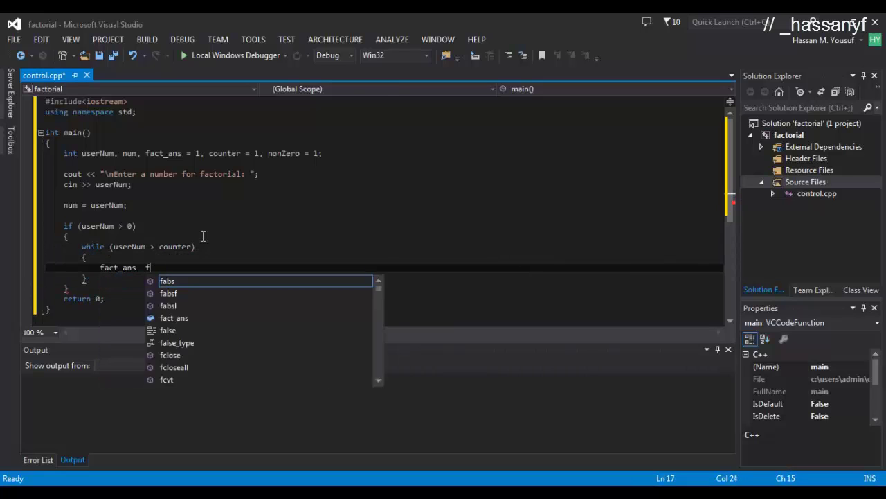
type("fact_ans")
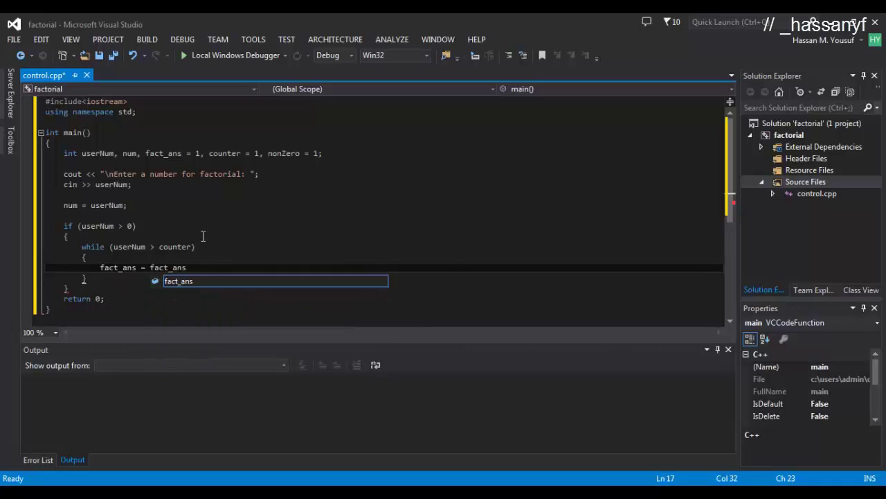
type("*counter;")
key("Return")
type("use")
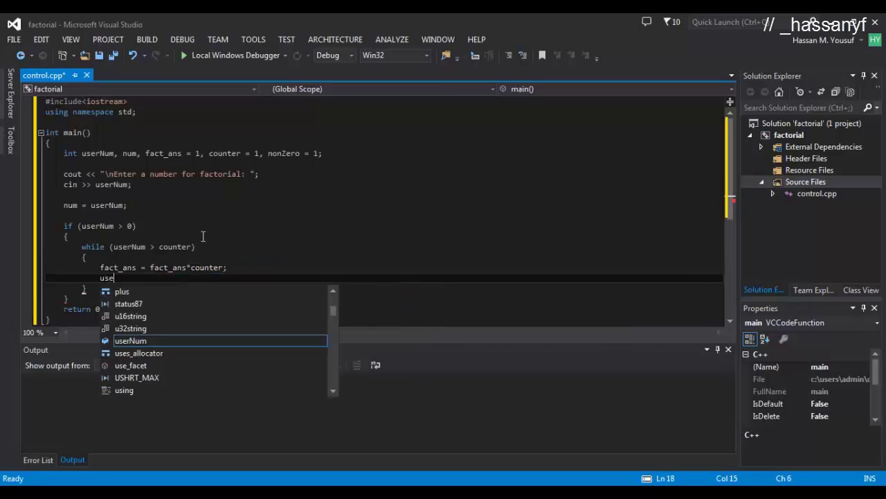
type("rNum--;")
key("Down")
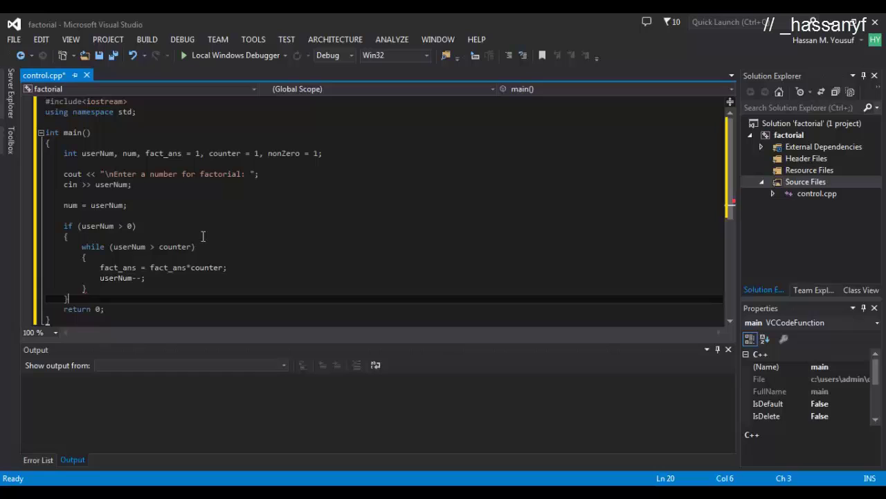
- Print the factorial after the loop and assign nonZero = fact_ans % 10
key("Return")
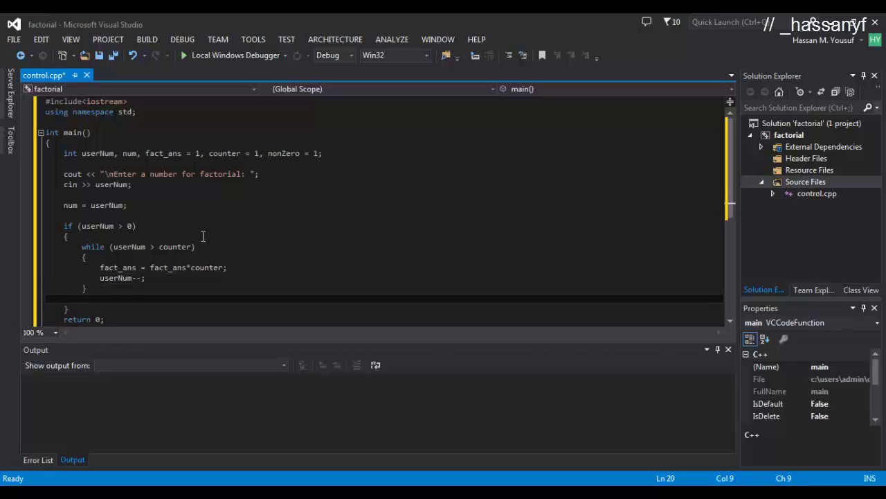
key("Return")
type("cout")
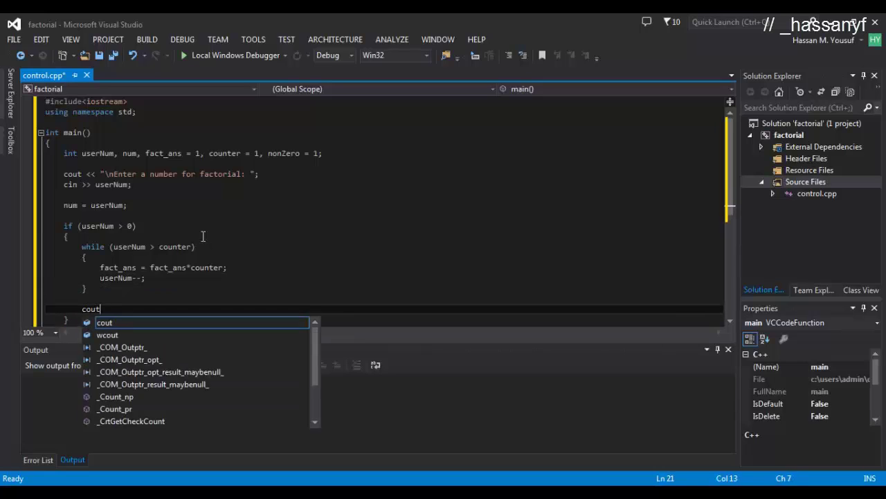
type(" << \"\\nThe fa")
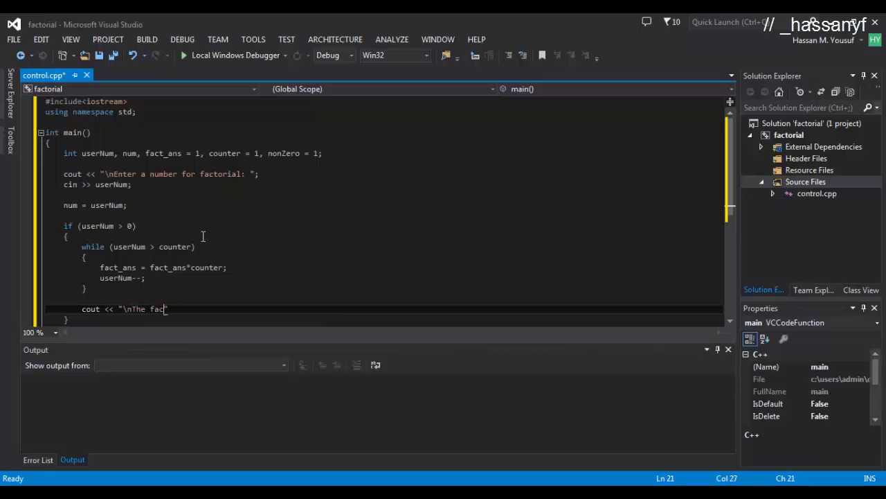
type("ctoria")
type(" num << \" is: \" << u")
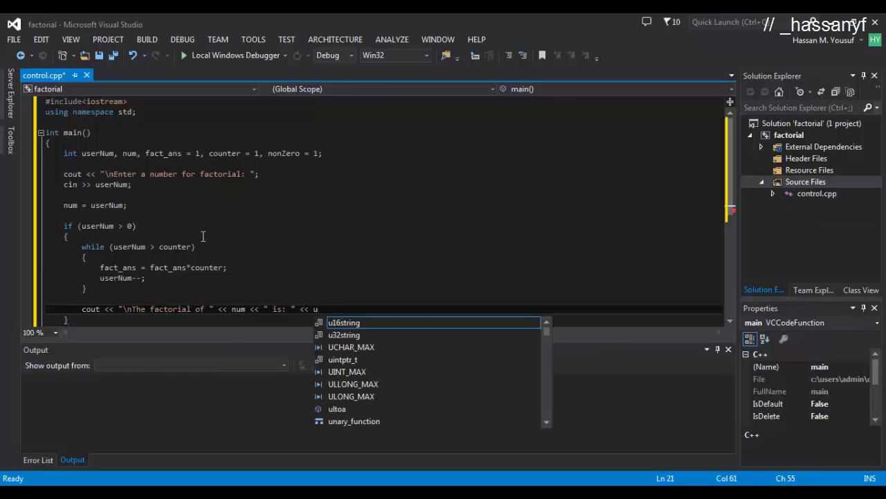
type("fact_ans;")
key("Return")
type("nonZer")
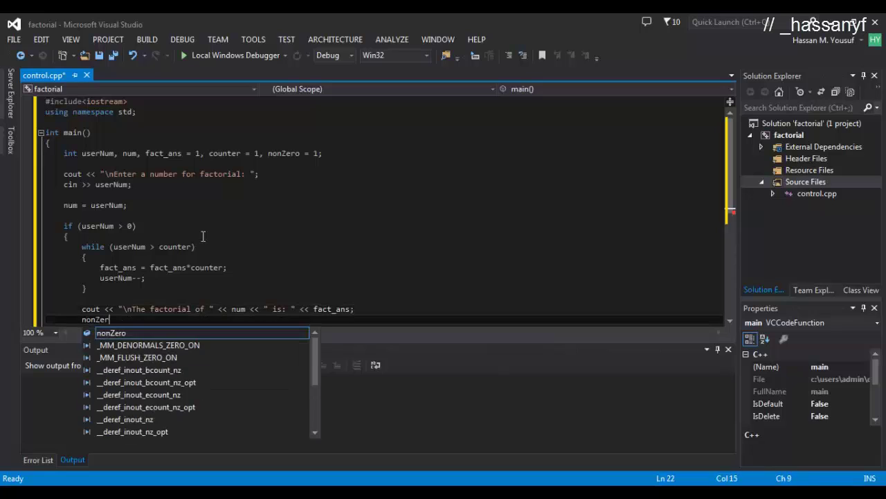
type("o = fact_Ans")
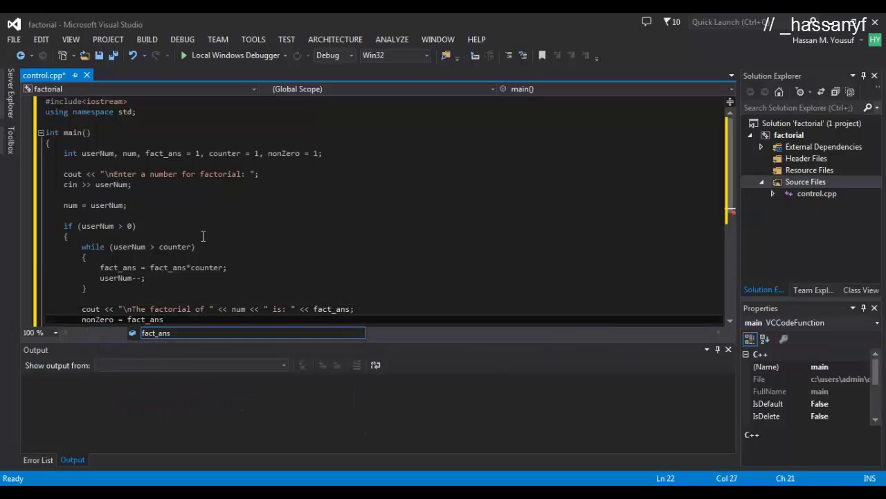
key("Tab")
type("% 10;")
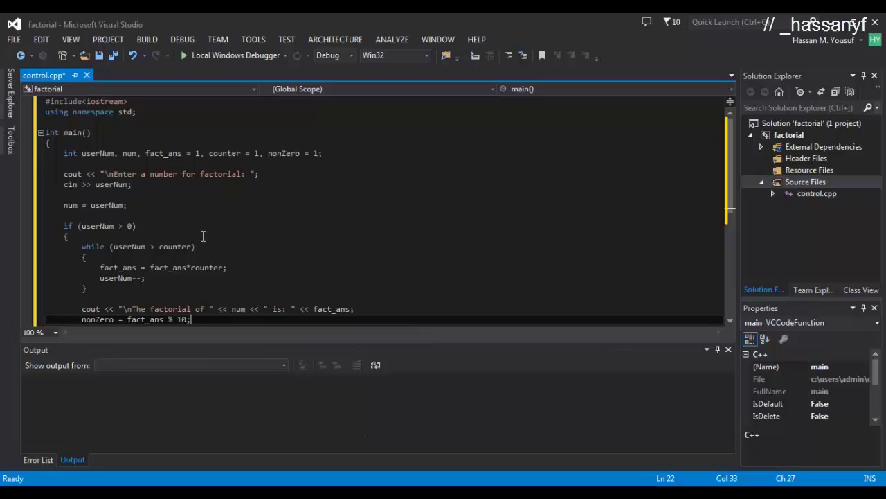
left_click_drag(731, 192, 734, 249)
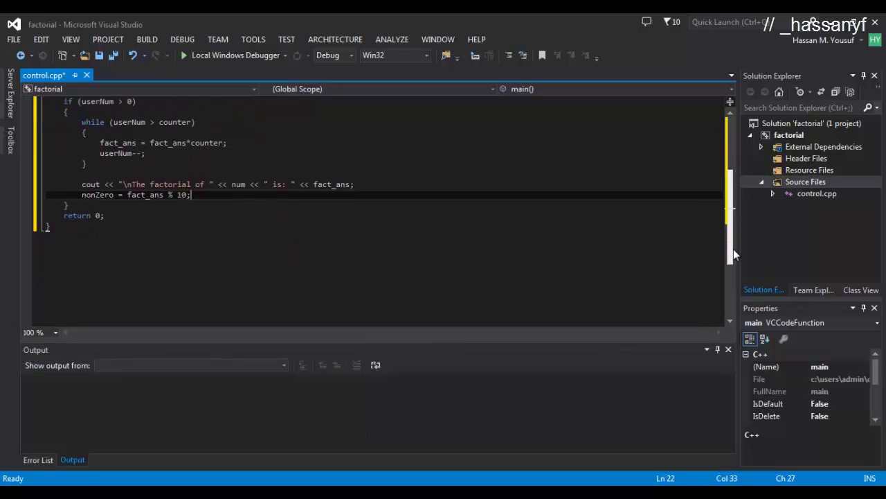
- Write if (nonZero == 0) with fact_ans = fact_ans % 100 and fact_ans = fact_ans / 10, then start its message
key("Return")
key("Return")
type("if")
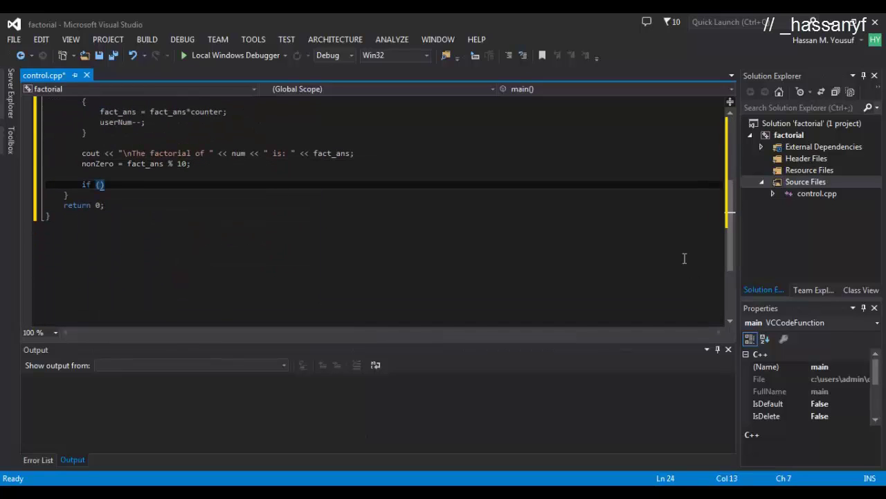
type(" ( nonZero == 0")
key("Return")
key("Return")
type("fact_an")
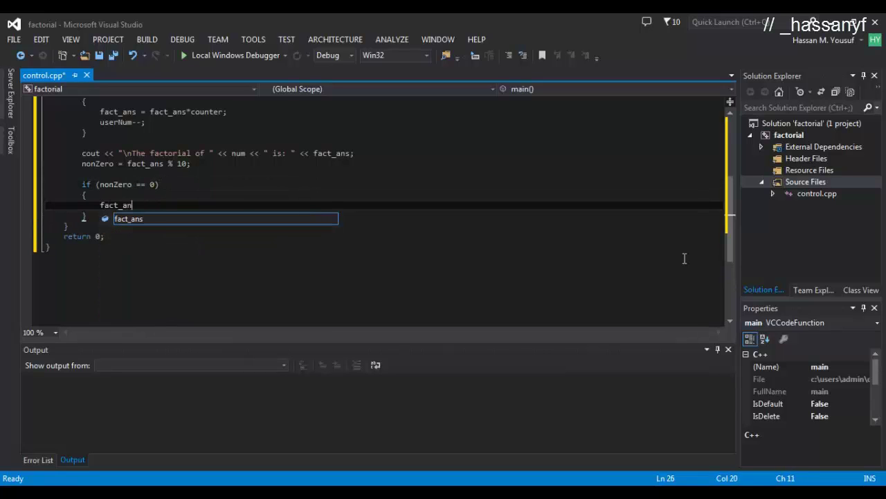
type("s= f")
type("act_")
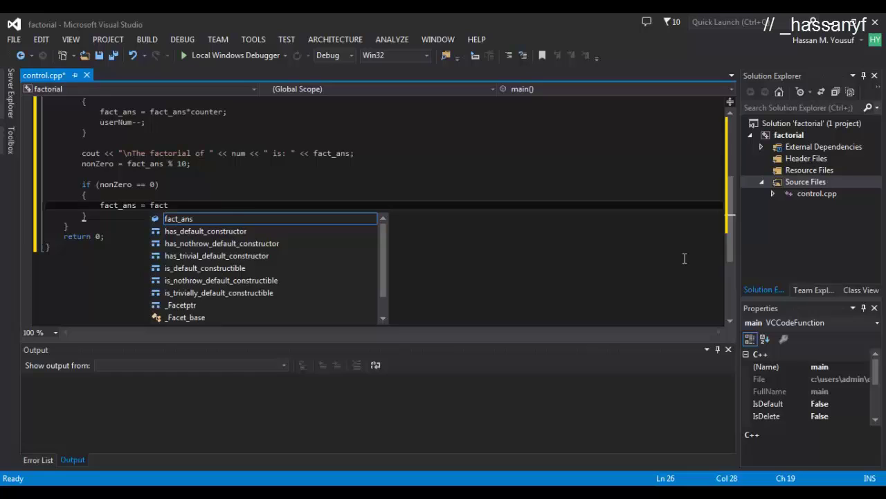
type("ans%100")
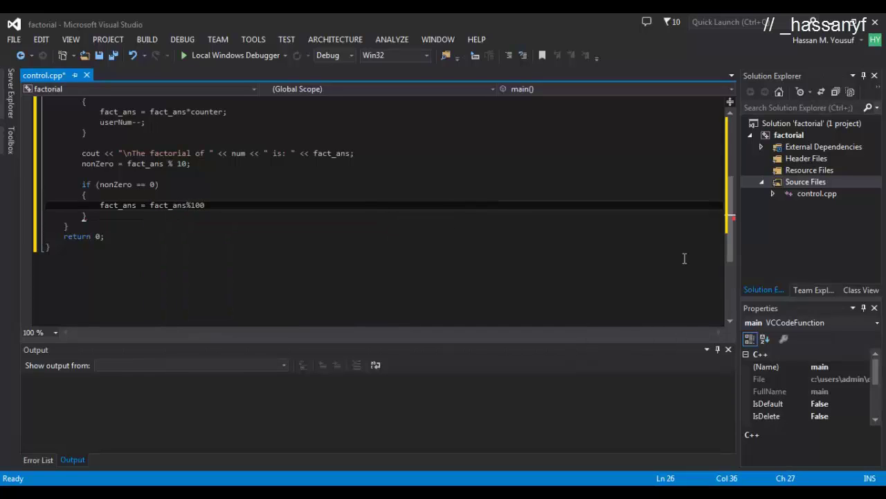
type(";")
key("Return")
type("fact_ans = fact_an")
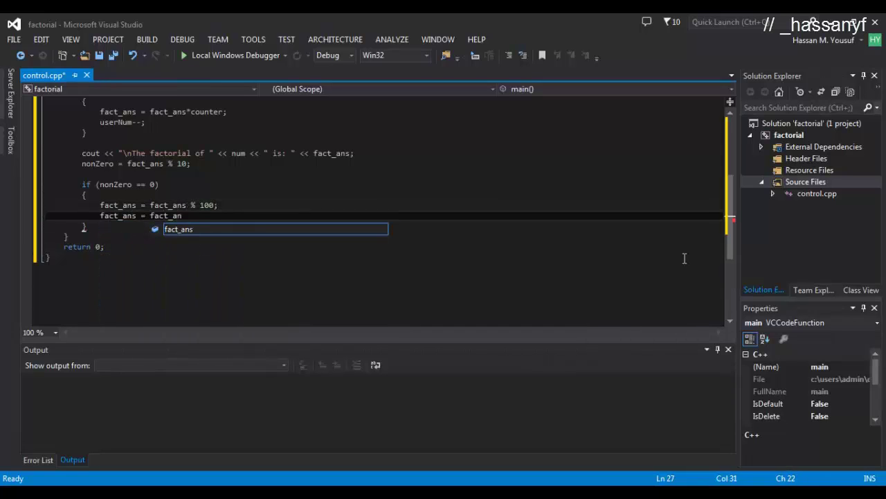
type("s / 10;")
key("Return")
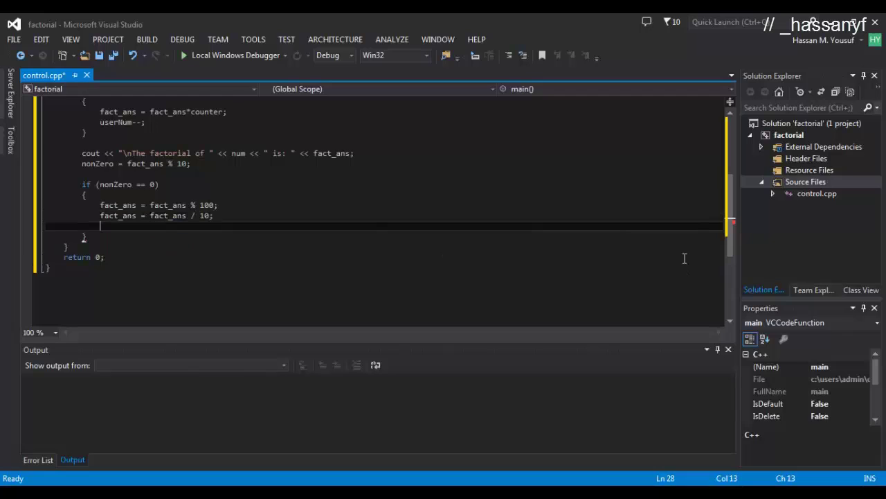
type("cout")
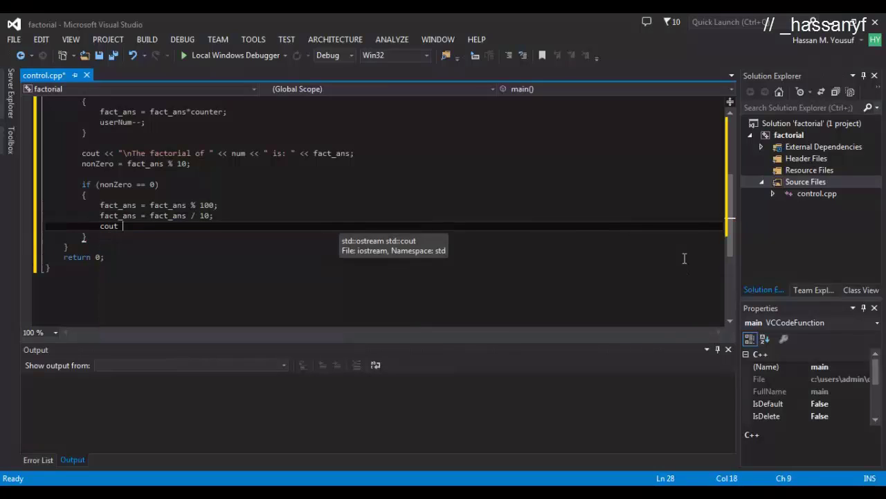
type(" << \"\\nYour non-zero digit is: \" << ")
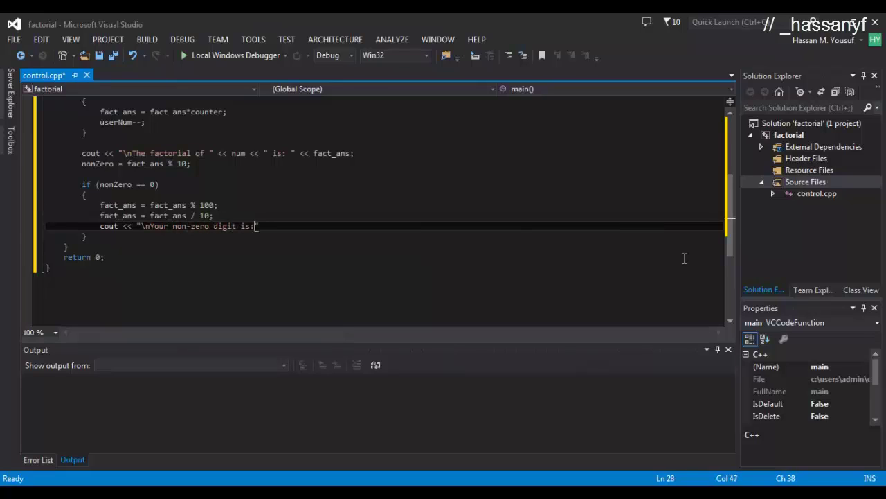
type("fact_ans;")
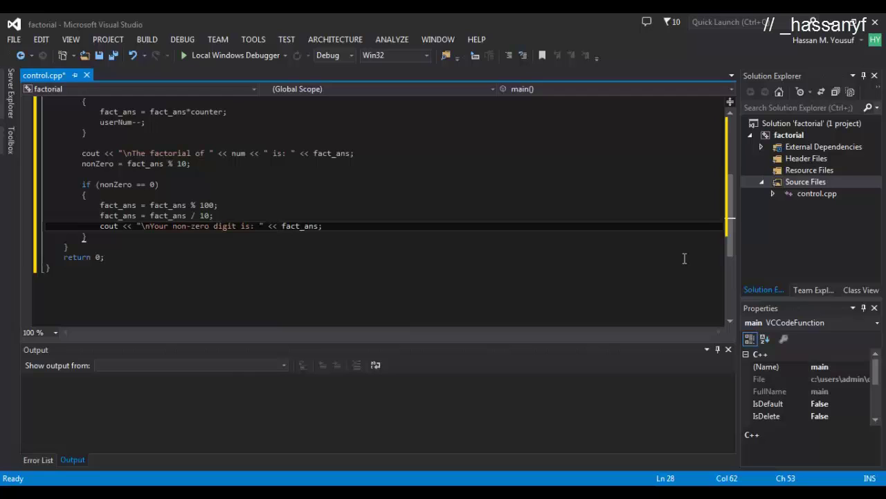
- Finish the if block's digit output and open an else block beneath it
key("Down")
key("Up")
key("Down")
key("End")
key("Return")
type("else")
key("Return")
type("{")
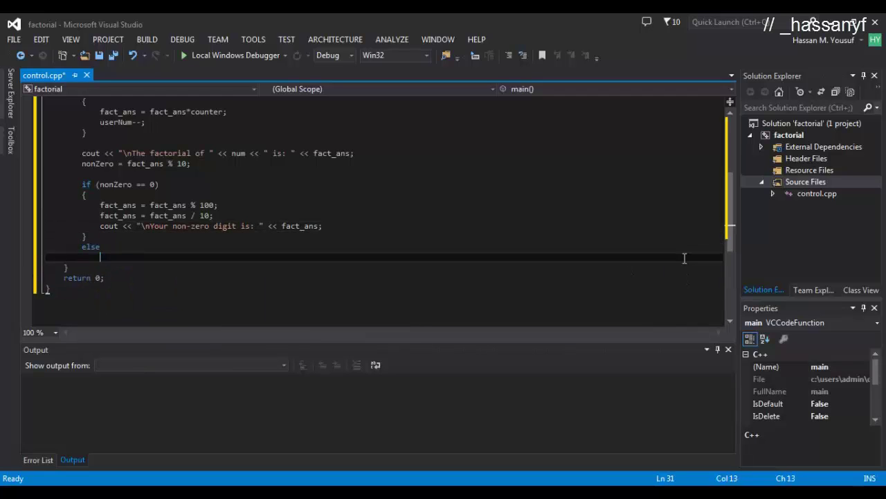
key("Return")
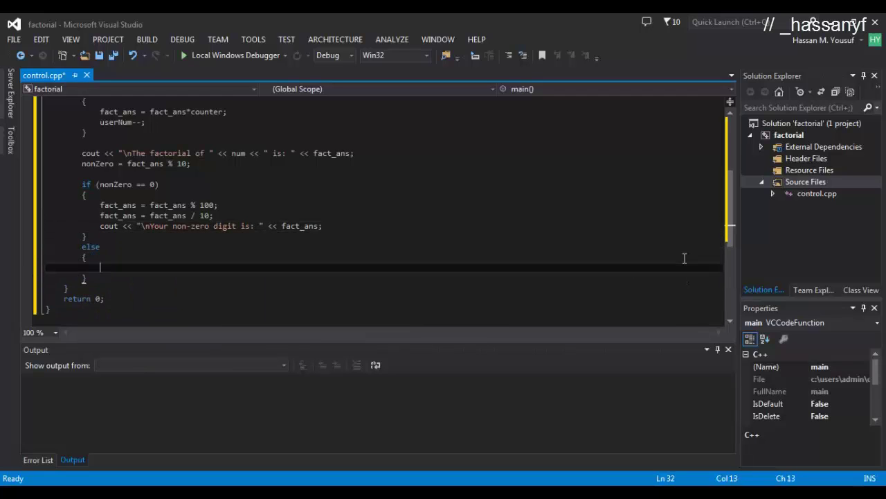
type("cout << \"Yo")
- Make the else print "\nYour non-zero digit is: " followed by nonZero
key("BackSpace")
key("BackSpace")
key("BackSpace")
type("our non ")
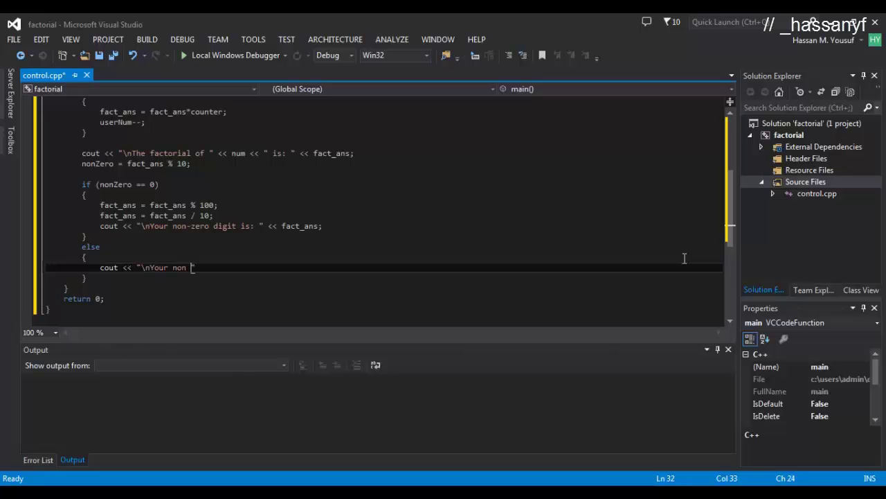
type("zero digit is:")
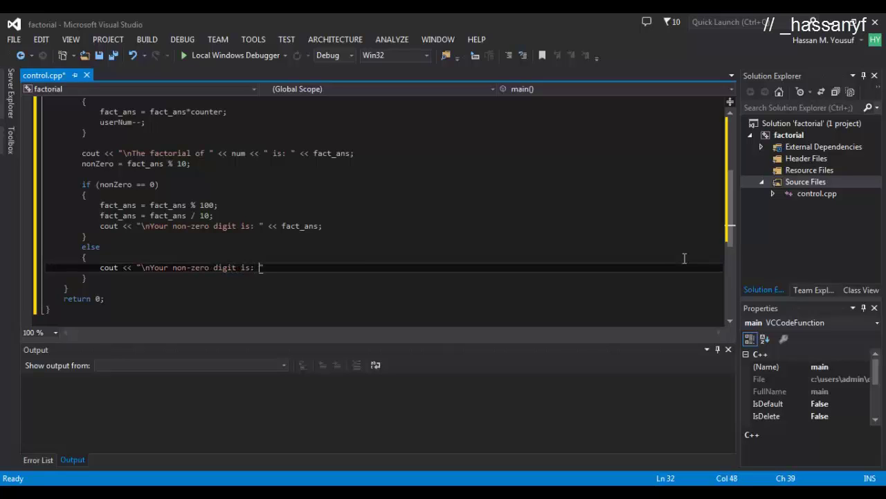
type("onZero")
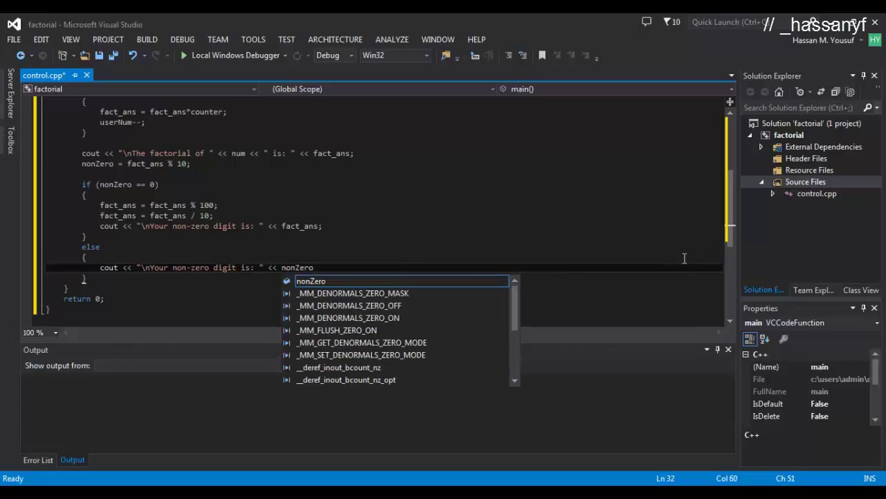
type(";")
key("Down")
key("End")
key("Return")
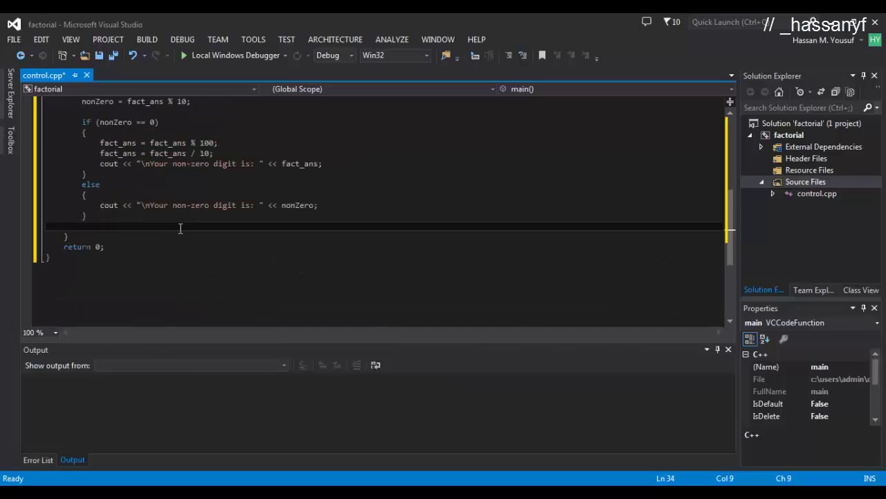
key("Down")
type("else")
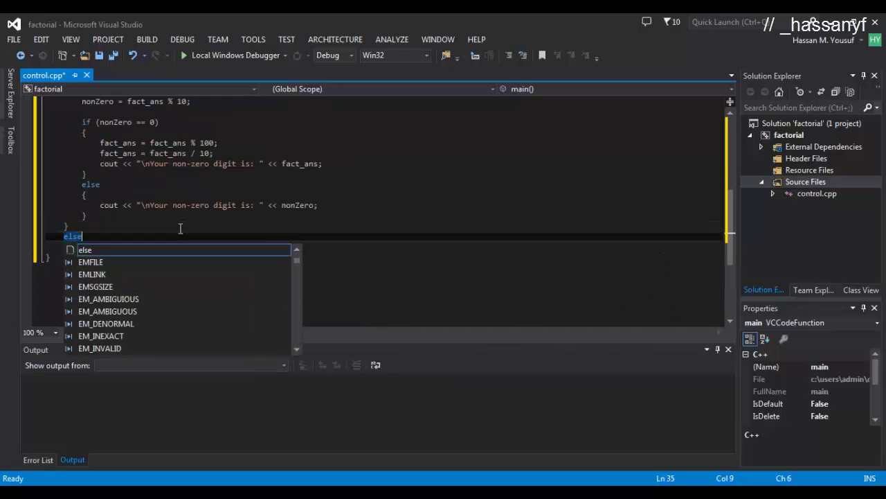
- Write the outer else printing "Please enter a positive integer." and save control.cpp
key("Return")
type("{")
key("Return")
type("c")
type(" Please ente")
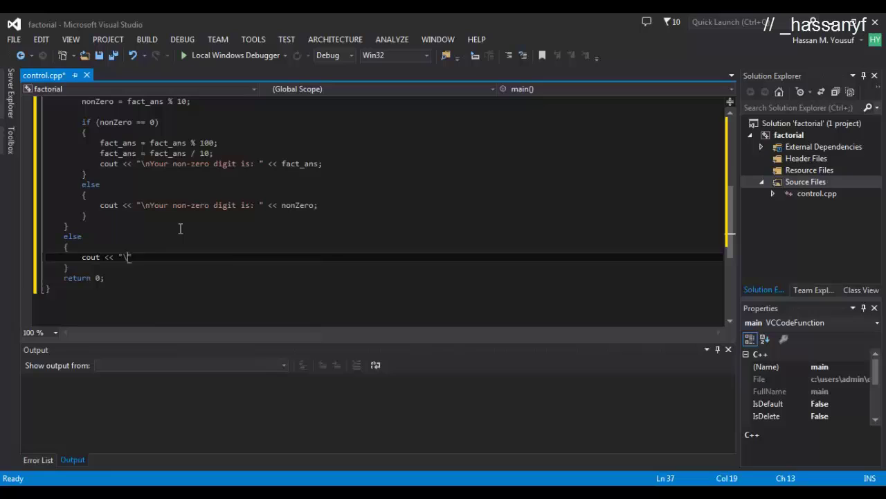
type("itive")
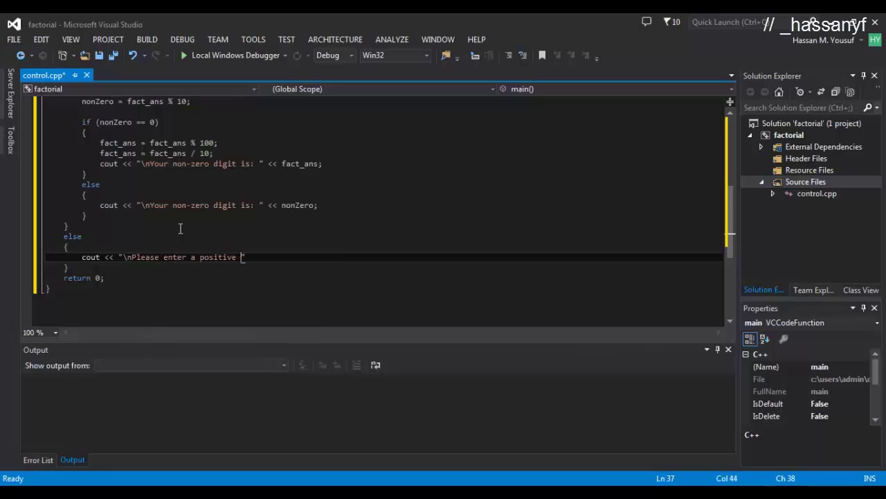
type(" integer.")
key("ctrl+s")
- Save all files, build and run the program, and enter 5
left_click(13, 39)
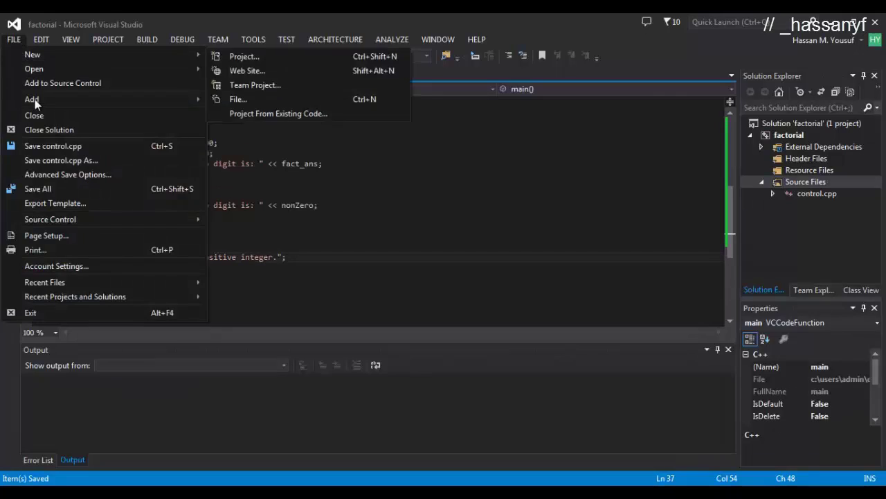
left_click(41, 188)
left_click_drag(731, 218, 722, 294)
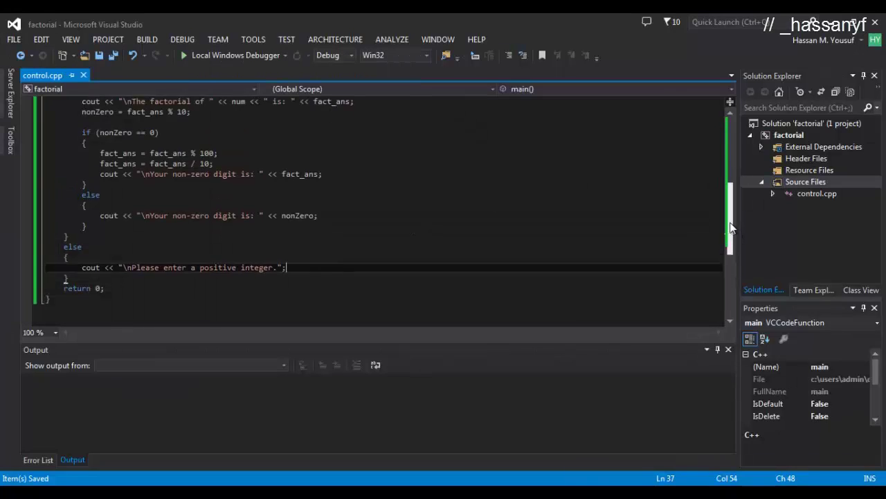
scroll(485, 208, "up", 10)
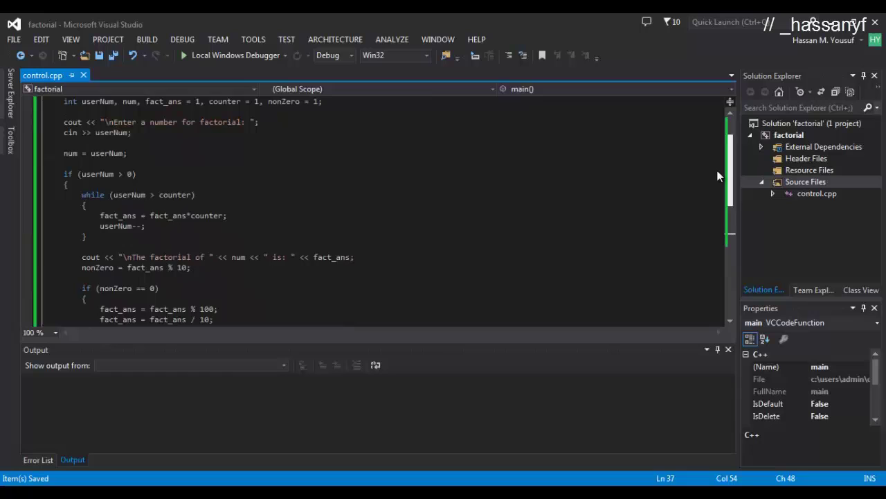
scroll(485, 208, "up", 3)
left_click(236, 55)
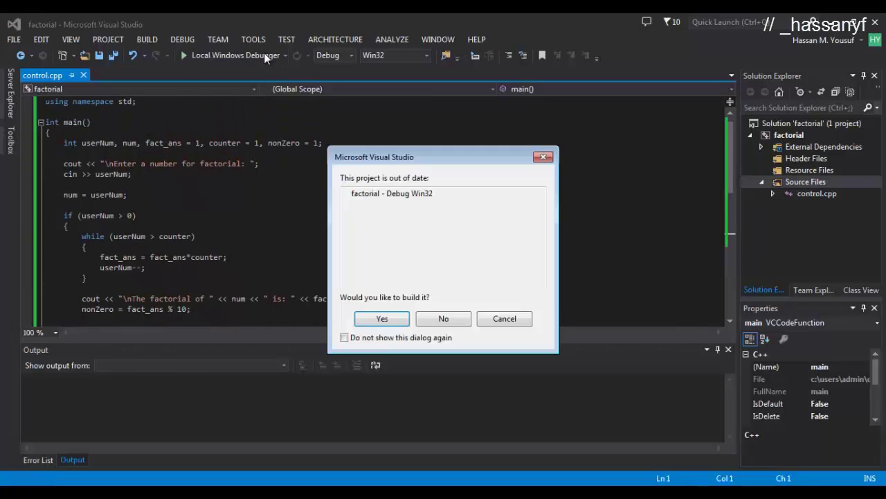
left_click(381, 318)
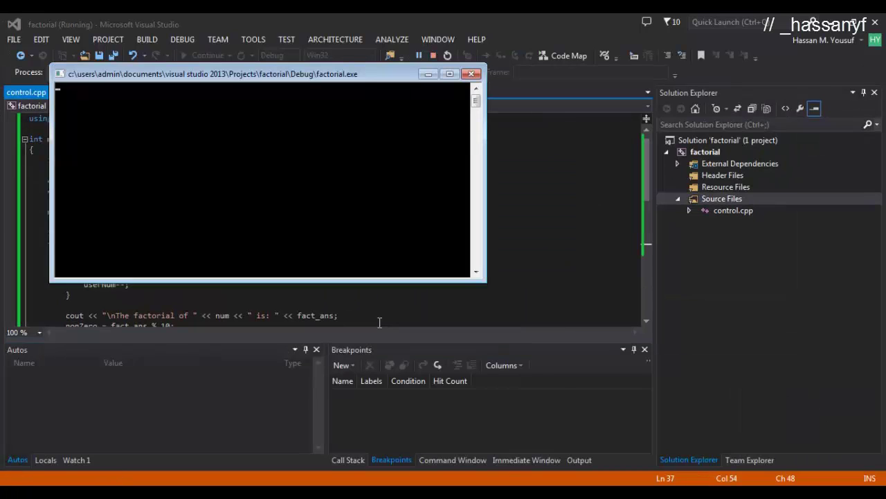
left_click_drag(312, 74, 473, 144)
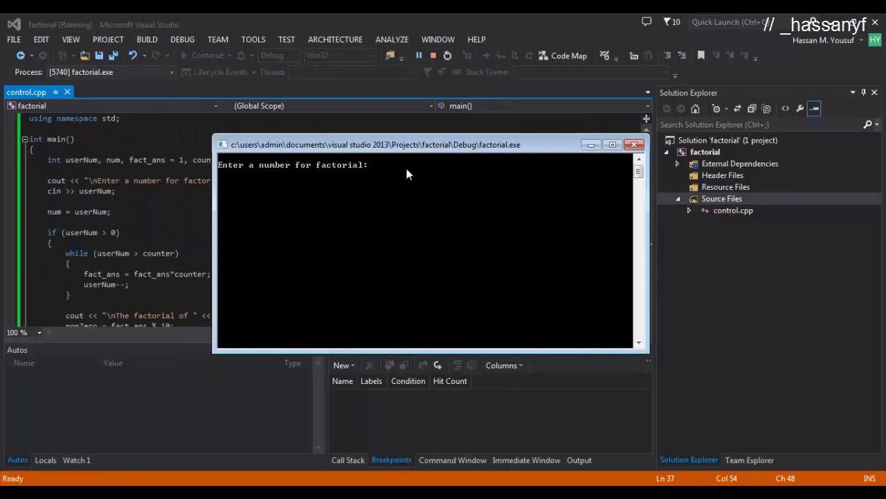
type("5")
key("Return")
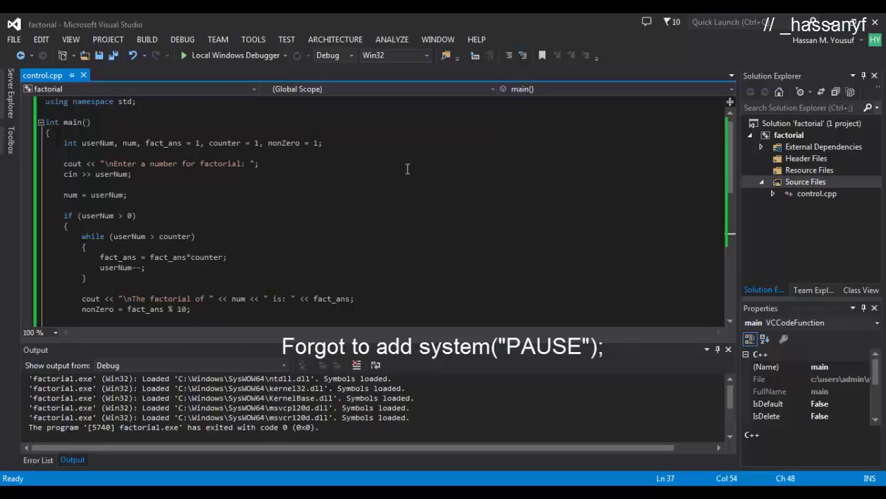
scroll(707, 208, "down", 5)
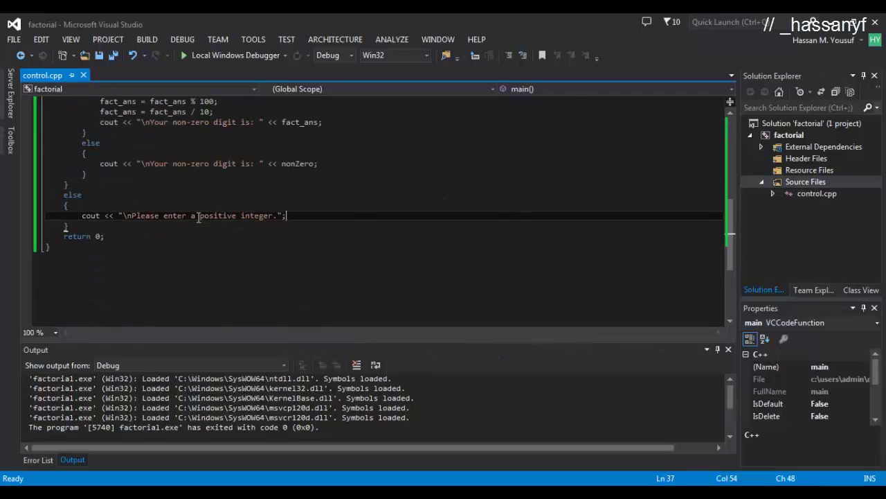
- Insert system("PAUSE"); before return 0 and rerun with F5
left_click(228, 227)
key("Return")
type("sy")
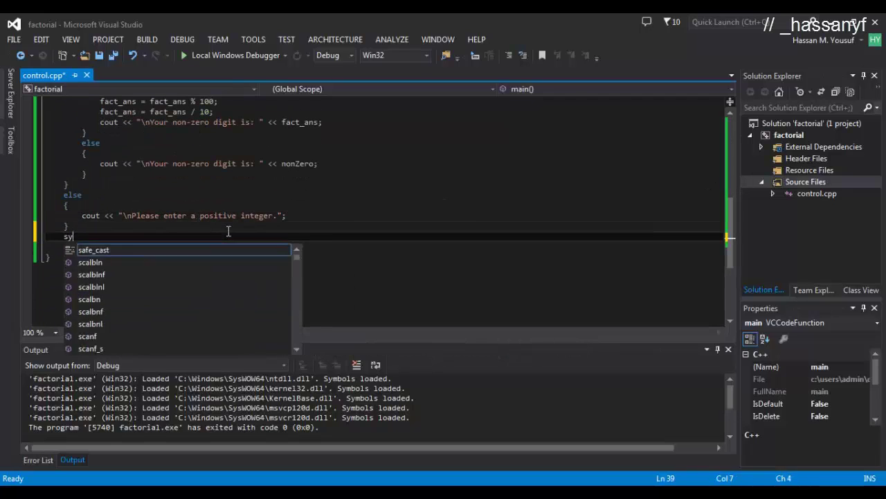
type("stem(\"PAUSE\");")
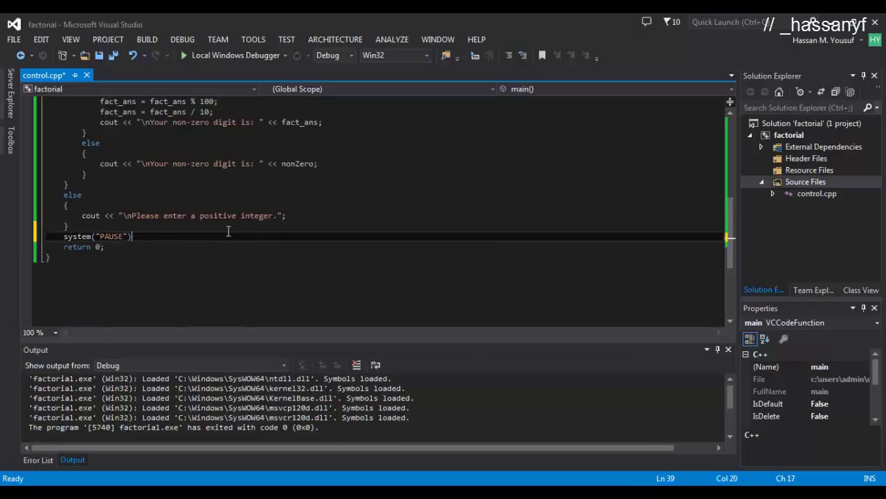
key("F5")
scroll(536, 218, "up", 3)
scroll(416, 222, "up", 3)
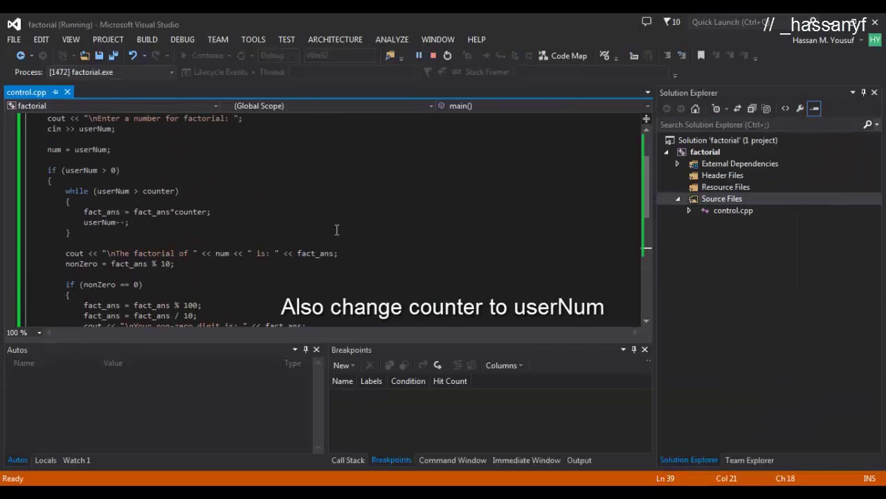
- Change fact_ans = fact_ans*counter to multiply by userNum, and save control.cpp
double_click(188, 210)
type("userNum")
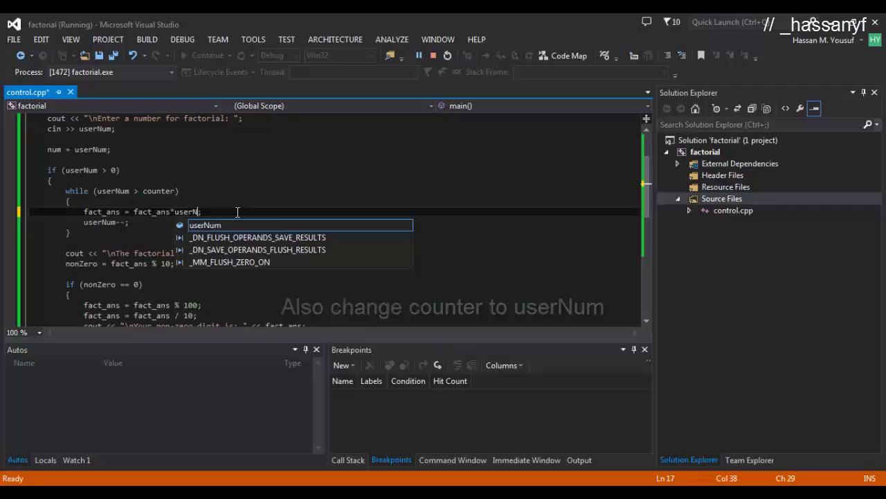
key("ctrl+s")
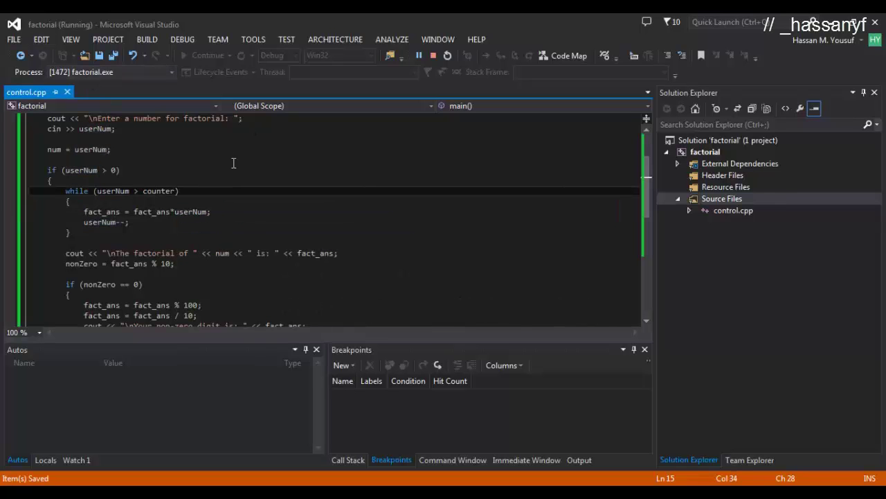
left_click(233, 159)
left_click(13, 39)
left_click(55, 129)
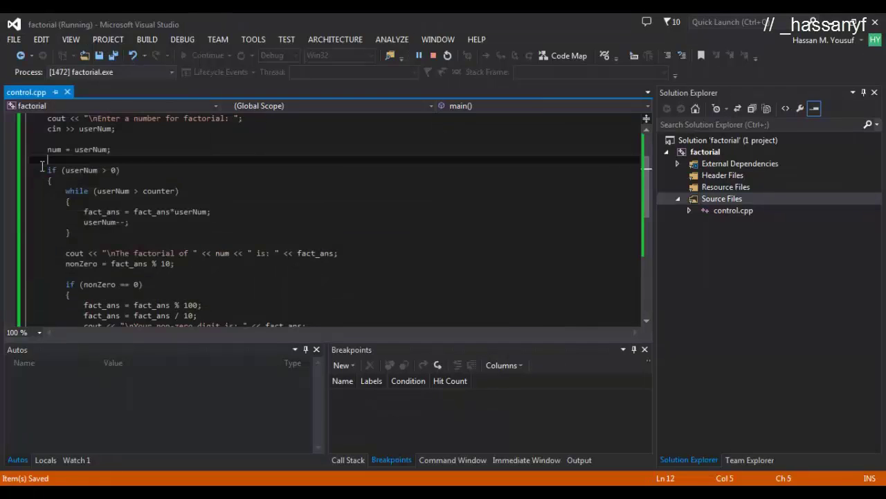
type("5")
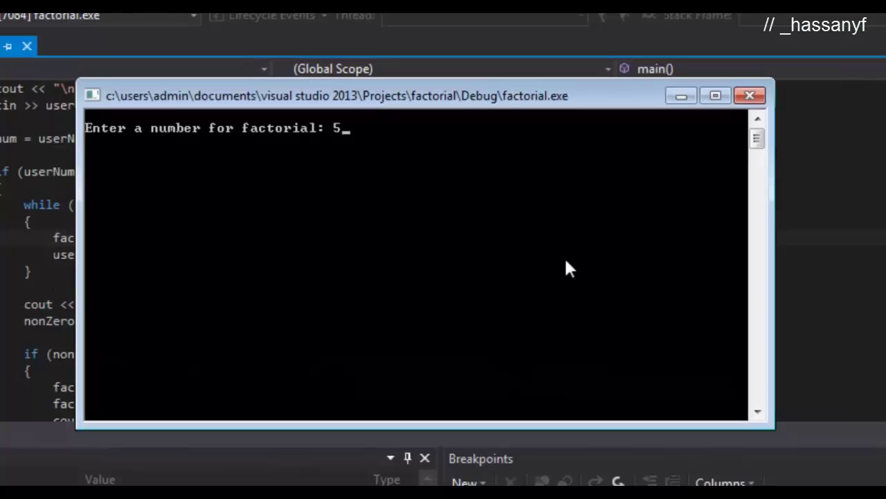
- Test inputs 5, 6 and 3, getting factorials 120, 720 and 6
key("Return")
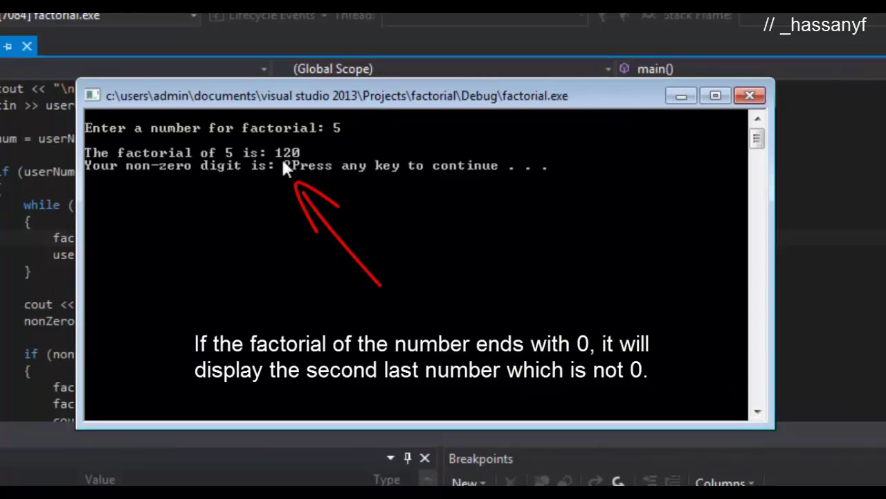
type("6")
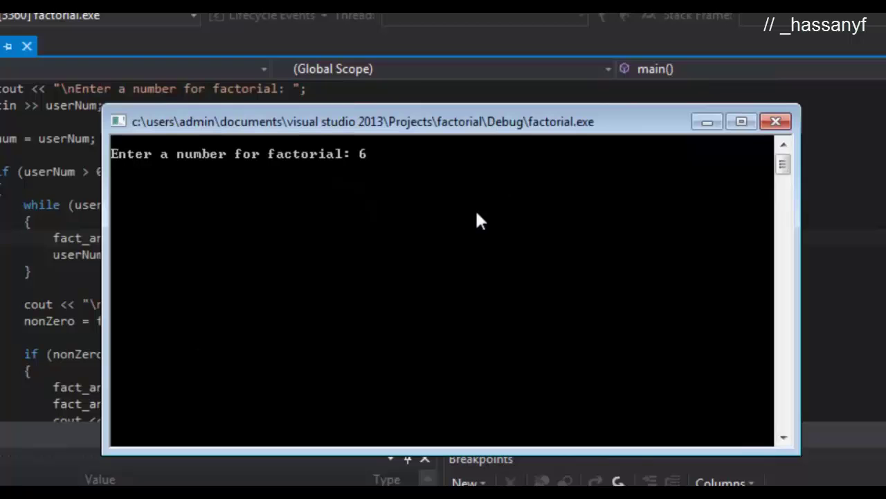
key("Return")
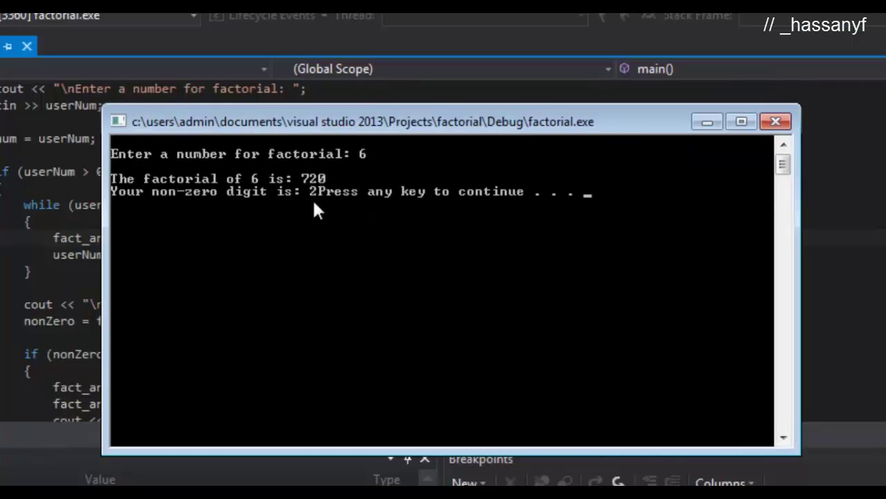
key("Return")
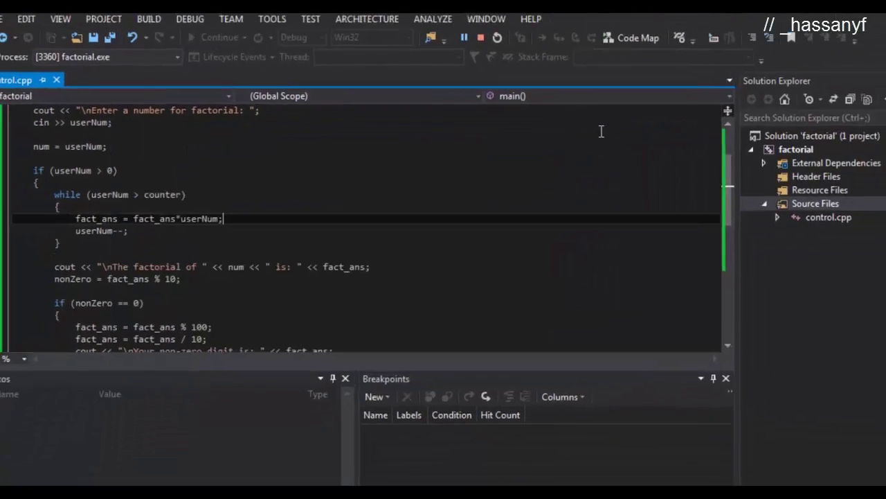
left_click(252, 57)
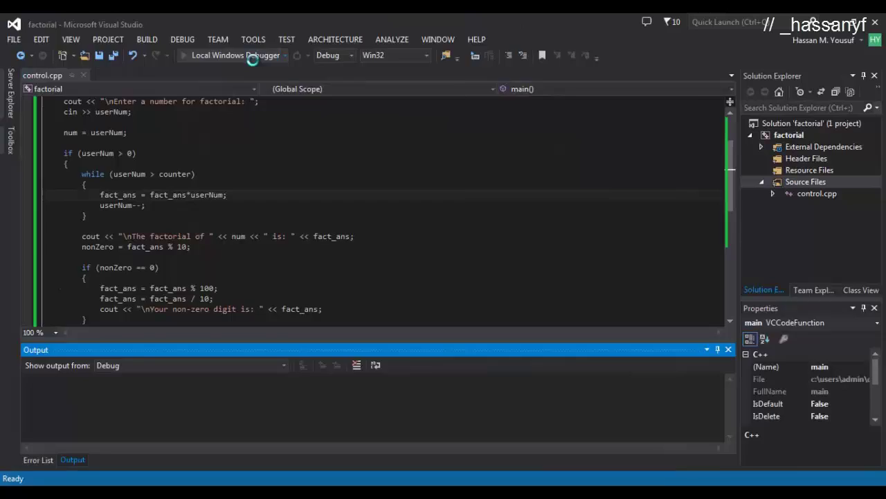
type("3")
key("Return")
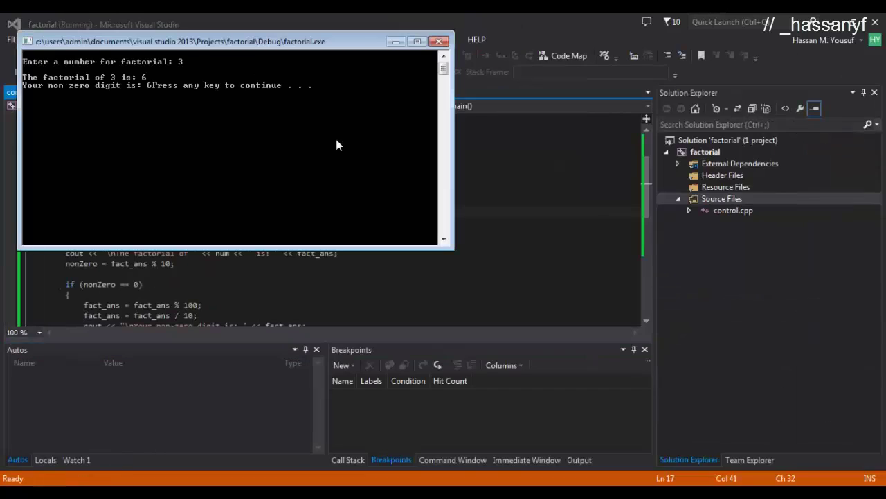